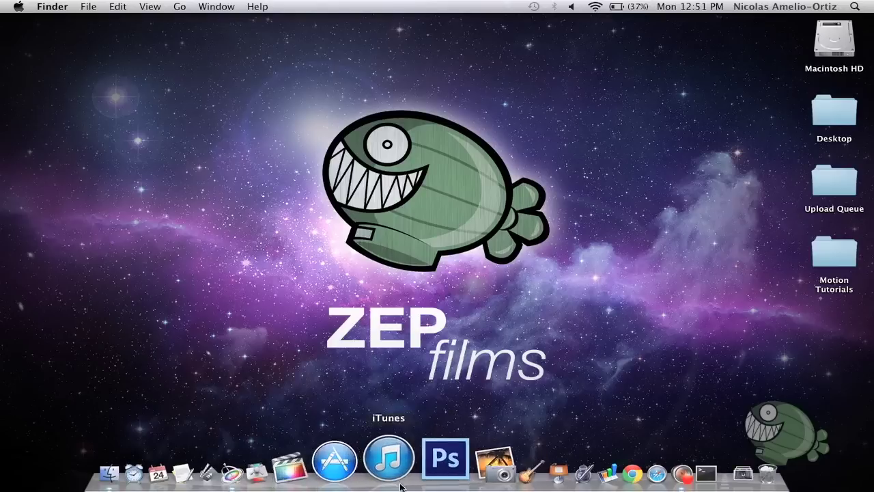
# Scrub through the webcam footage, return to 00:00:00:00 and select the clip layer
pyautogui.click(297, 480)
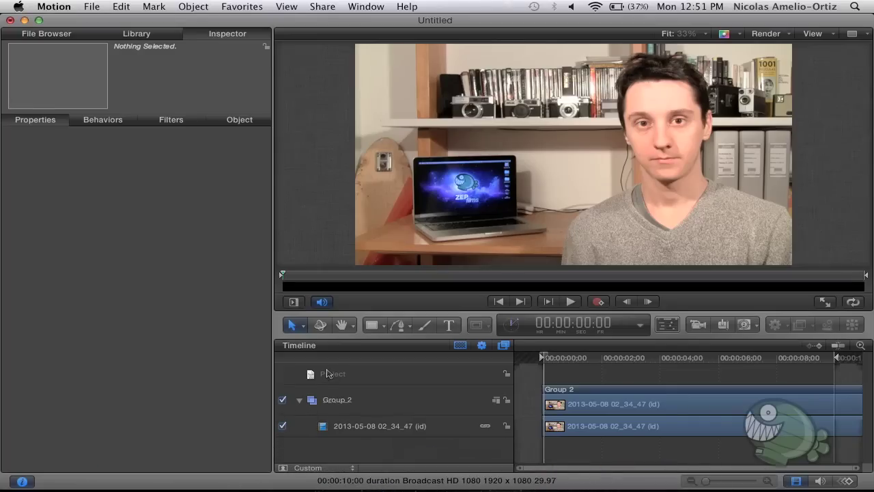
pyautogui.moveTo(546, 357); pyautogui.dragTo(576, 351)
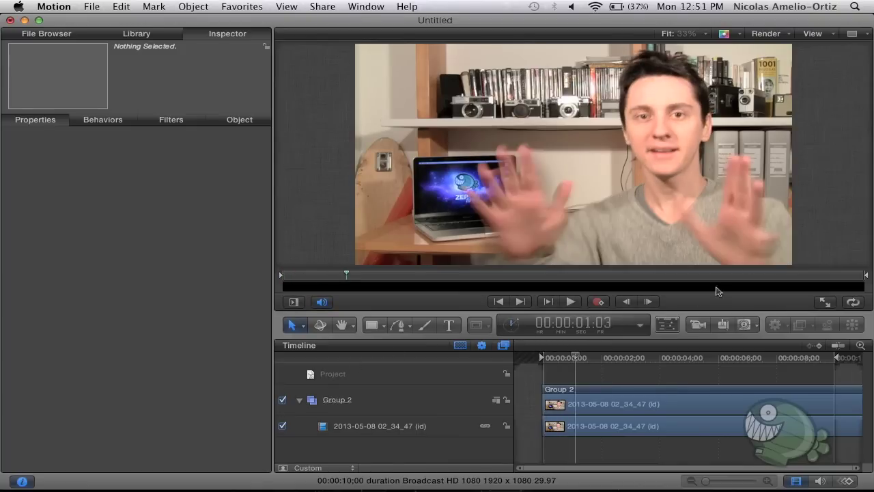
pyautogui.moveTo(651, 357); pyautogui.dragTo(544, 356)
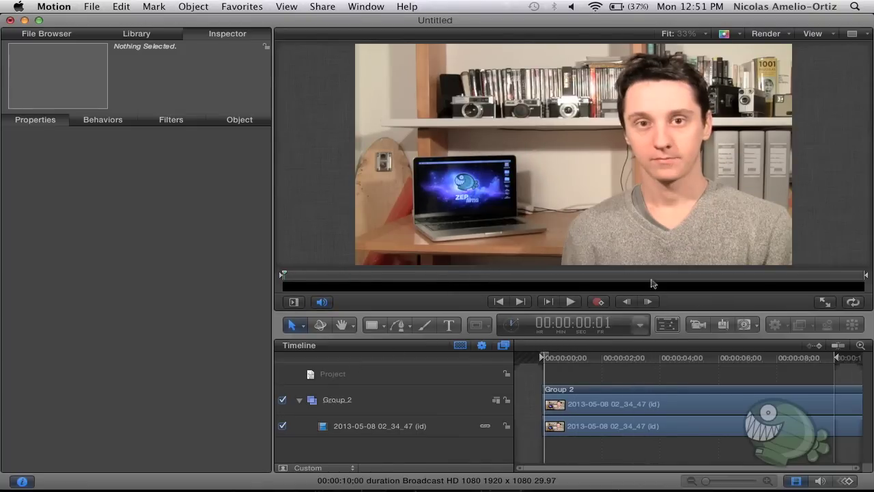
pyautogui.click(610, 358)
pyautogui.click(544, 357)
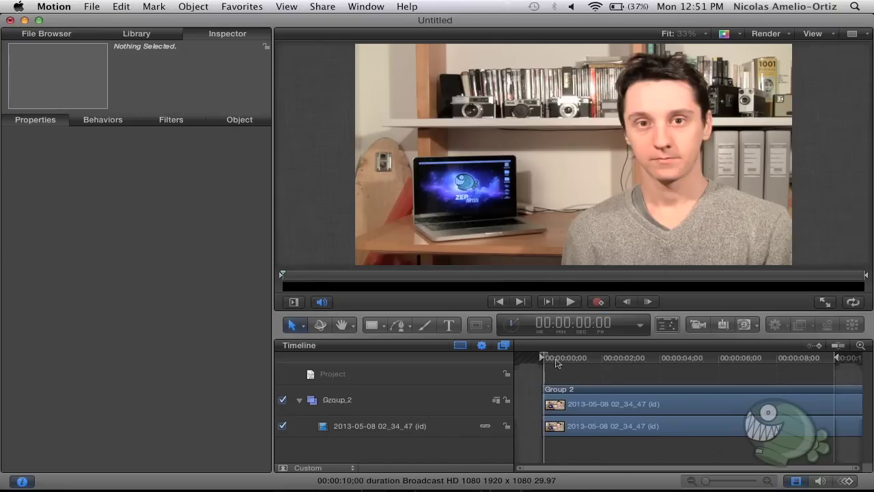
pyautogui.moveTo(556, 364); pyautogui.dragTo(543, 362)
pyautogui.click(383, 427)
# Select the webcam clip layer and move the playhead to frame 18
pyautogui.moveTo(561, 359)
pyautogui.mouseDown()
pyautogui.moveTo(575, 359)
pyautogui.moveTo(536, 361)
pyautogui.mouseUp()
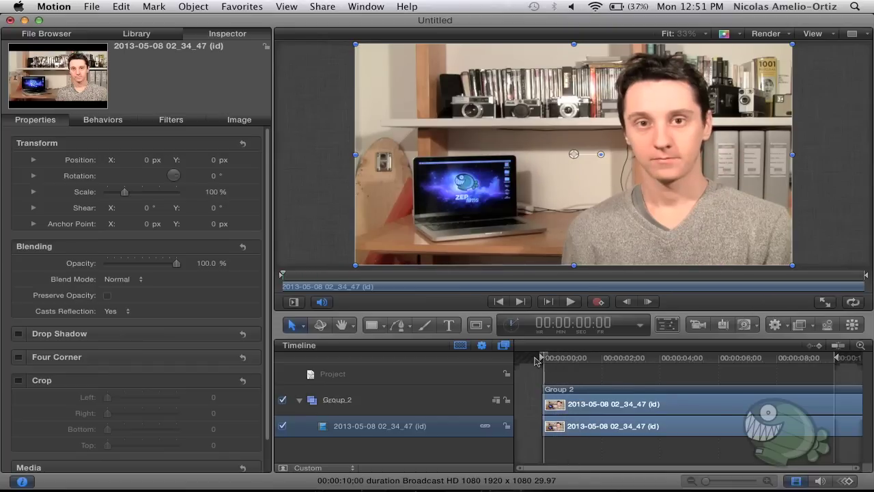
pyautogui.moveTo(566, 360); pyautogui.dragTo(544, 362)
pyautogui.click(562, 365)
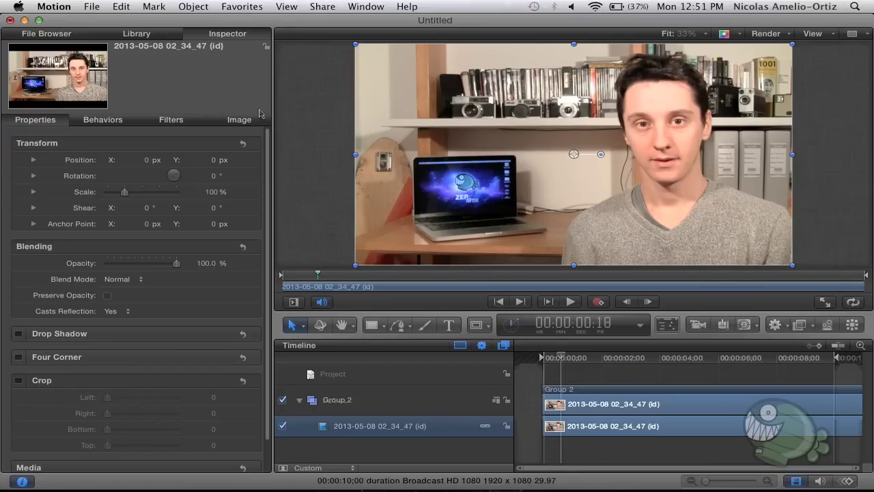
# Show Library > Behaviors > Motion Tracking, preview Analyze Motion and drag it toward the clip
pyautogui.click(151, 38)
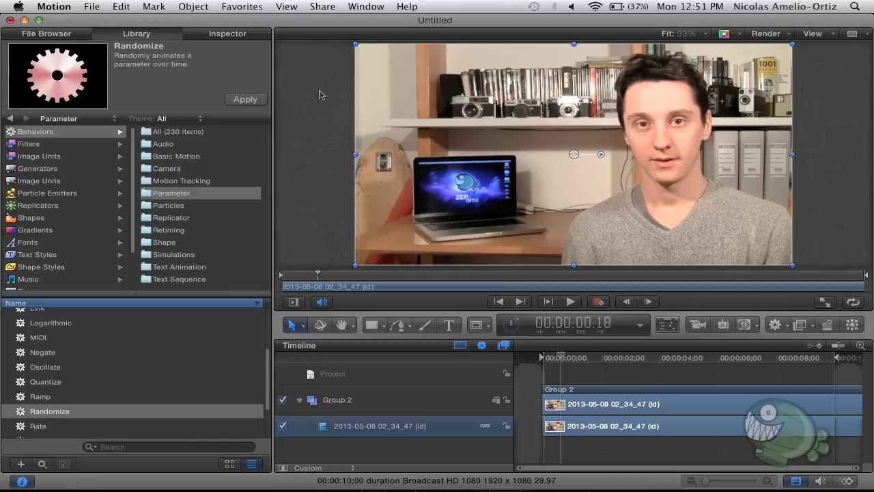
pyautogui.click(25, 133)
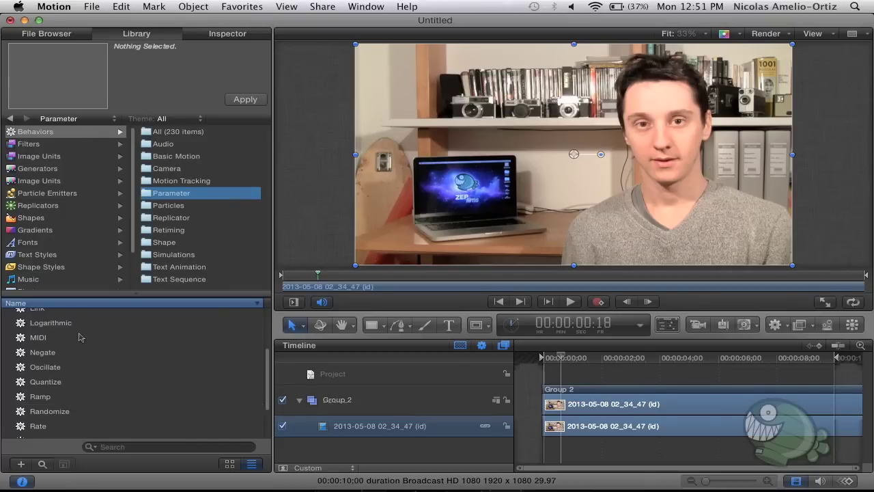
pyautogui.scroll(5, 78, 337)
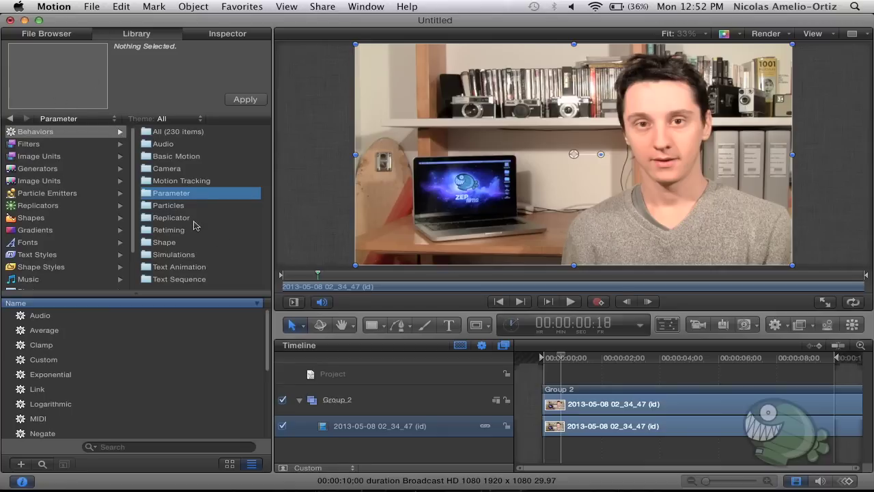
pyautogui.click(180, 182)
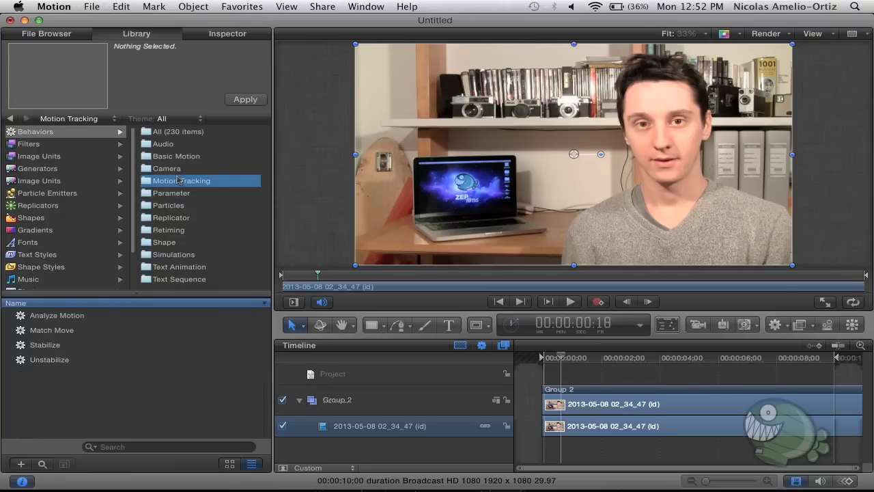
pyautogui.click(50, 318)
pyautogui.moveTo(32, 76)
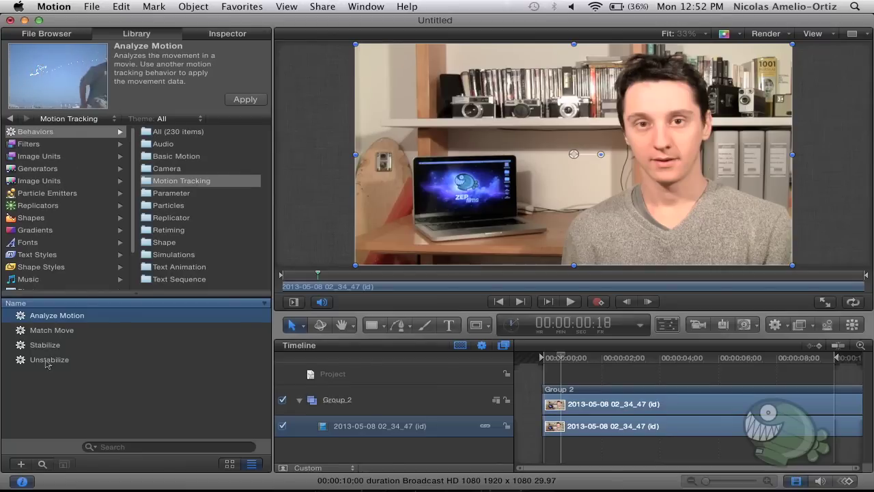
pyautogui.moveTo(27, 316); pyautogui.dragTo(366, 437)
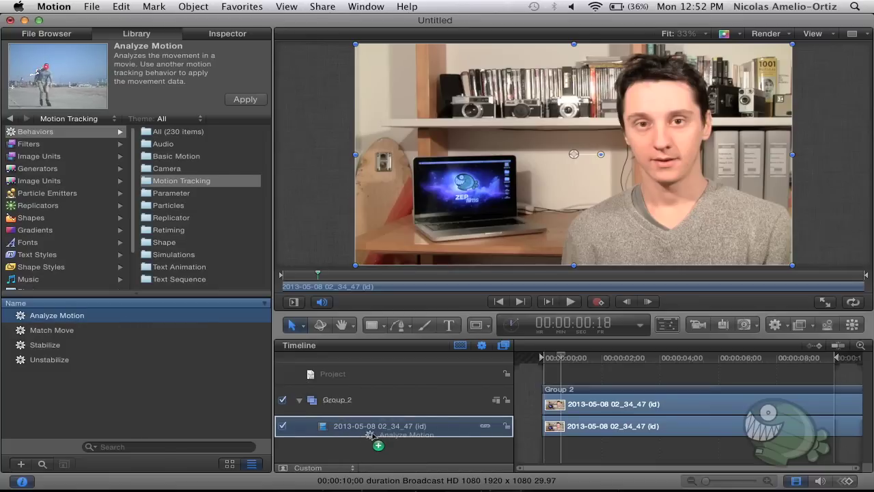
# Drop Analyze Motion onto the webcam clip layer and show its Inspector settings
pyautogui.moveTo(366, 437); pyautogui.dragTo(369, 437)
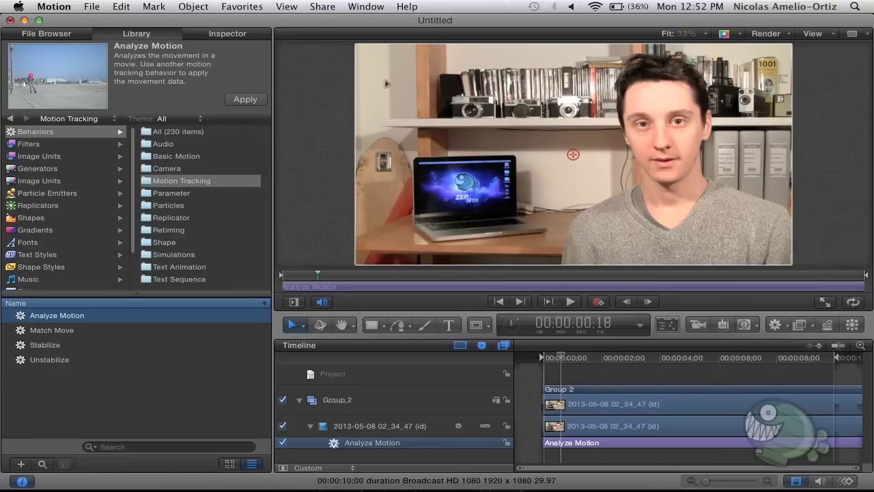
pyautogui.click(227, 34)
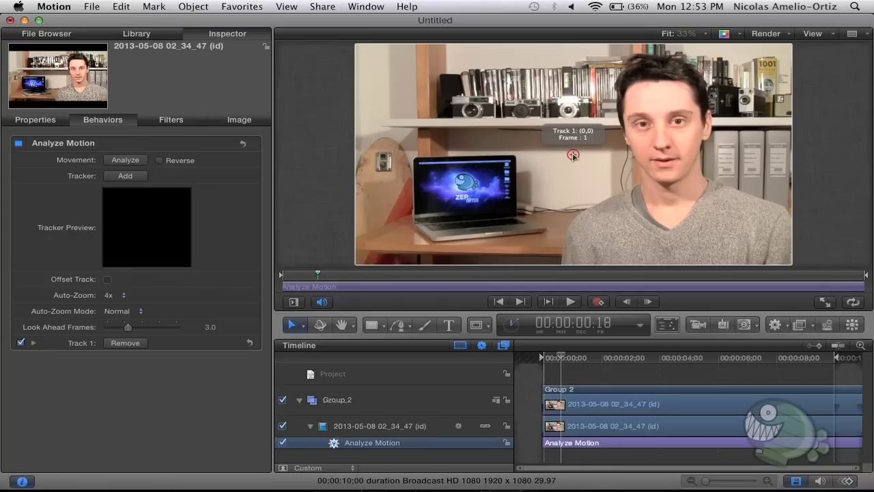
pyautogui.moveTo(573, 156); pyautogui.dragTo(577, 150)
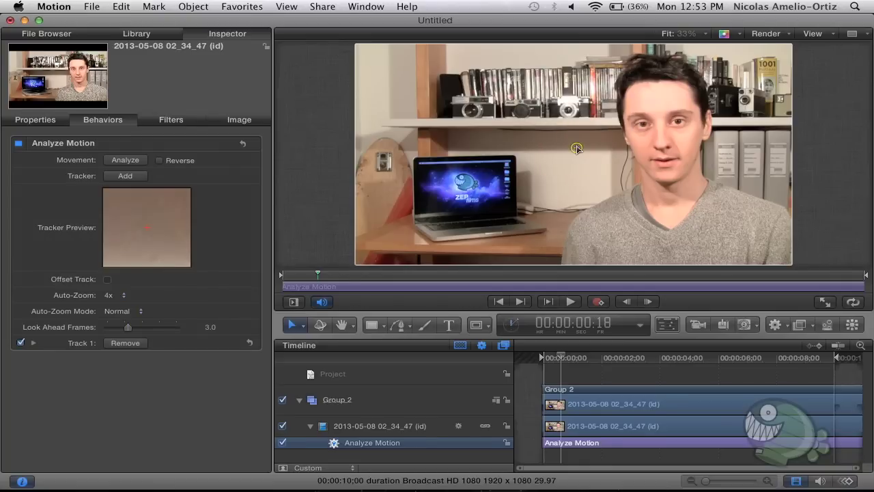
# Position Track 1 precisely on the presenter's nose, then add a second tracker
pyautogui.moveTo(577, 148)
pyautogui.mouseDown()
pyautogui.moveTo(556, 196)
pyautogui.moveTo(524, 130)
pyautogui.mouseUp()
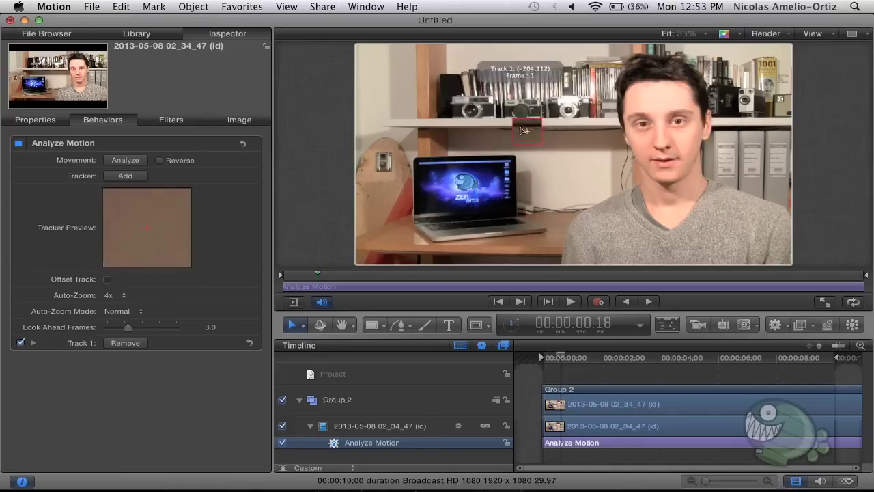
pyautogui.moveTo(524, 130)
pyautogui.mouseDown()
pyautogui.moveTo(566, 167)
pyautogui.moveTo(536, 178)
pyautogui.moveTo(577, 179)
pyautogui.moveTo(644, 125)
pyautogui.mouseUp()
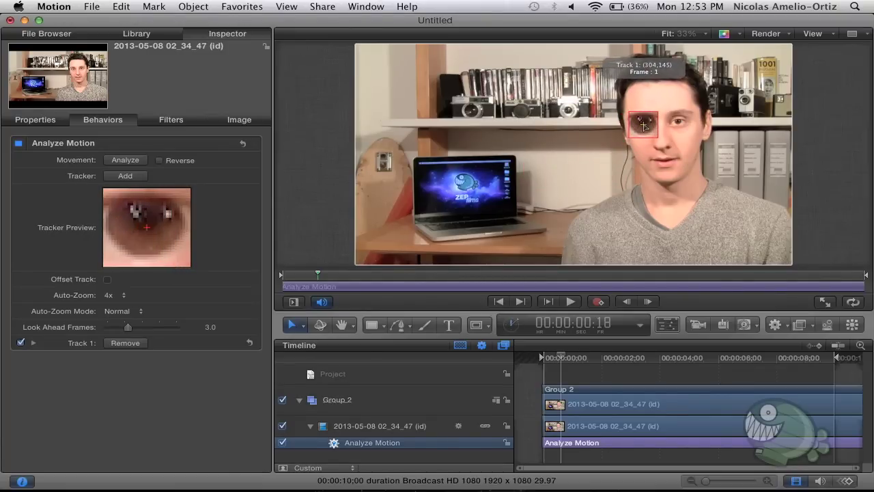
pyautogui.moveTo(644, 125); pyautogui.dragTo(644, 124)
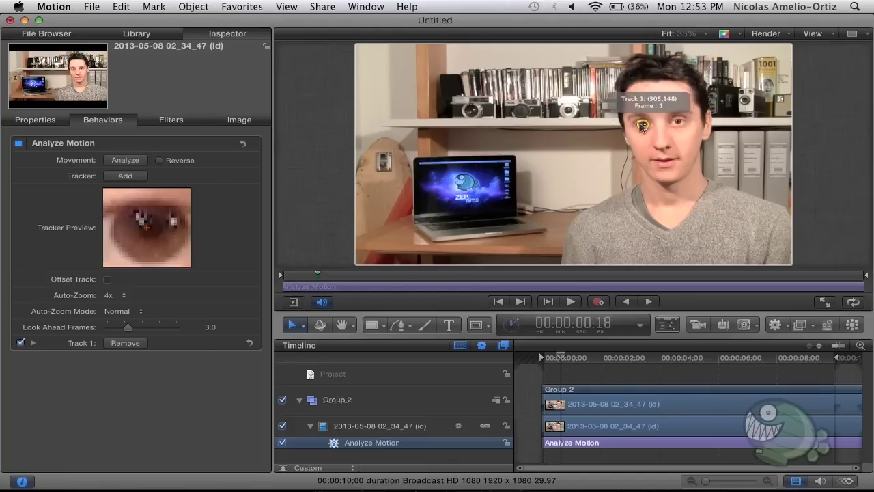
pyautogui.moveTo(648, 124)
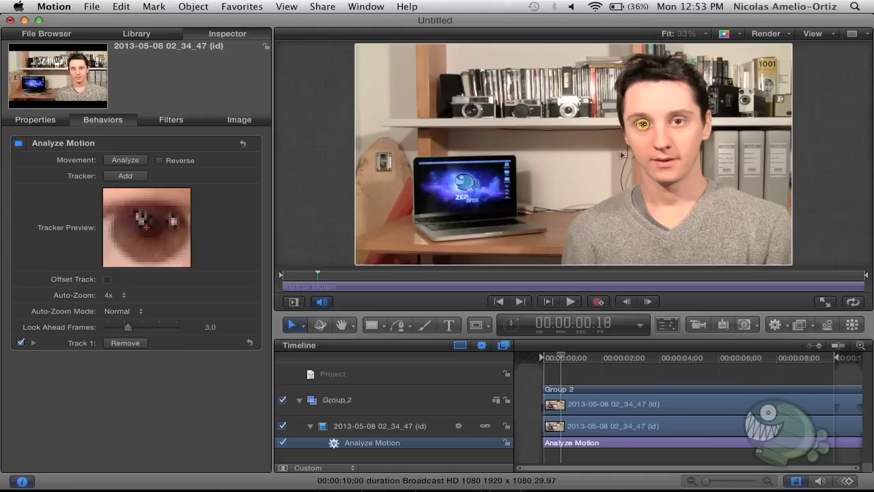
pyautogui.moveTo(642, 124)
pyautogui.mouseDown()
pyautogui.moveTo(629, 141)
pyautogui.moveTo(639, 139)
pyautogui.mouseUp()
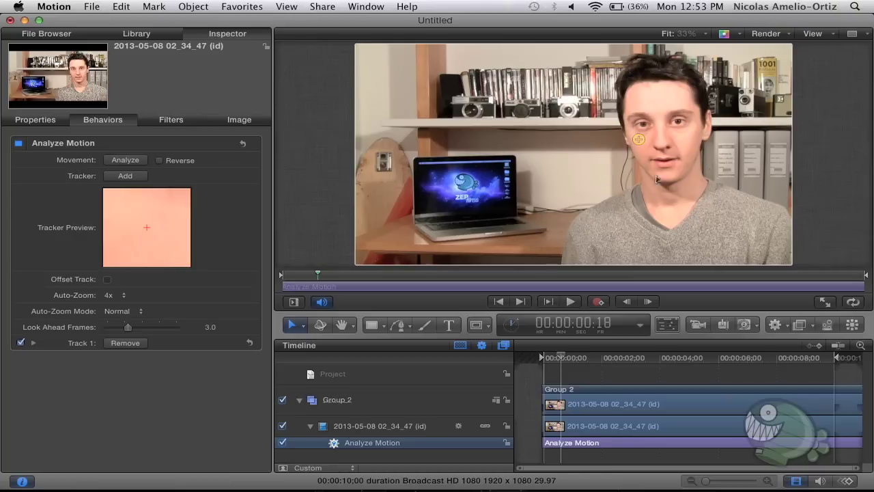
pyautogui.moveTo(638, 139); pyautogui.dragTo(668, 149)
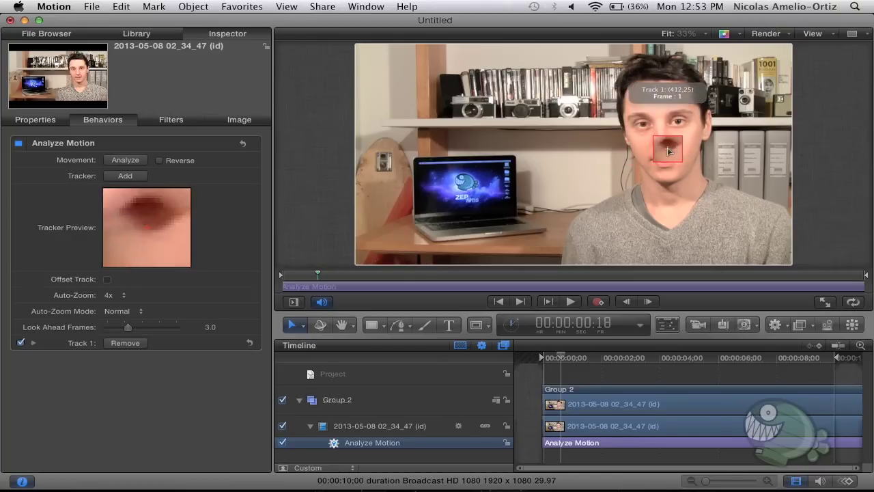
pyautogui.moveTo(668, 149); pyautogui.dragTo(669, 150)
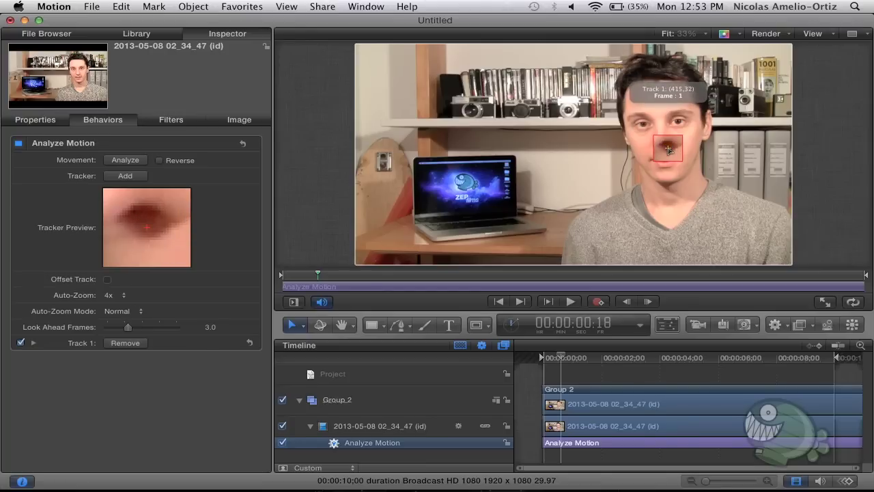
pyautogui.moveTo(668, 150); pyautogui.dragTo(668, 150)
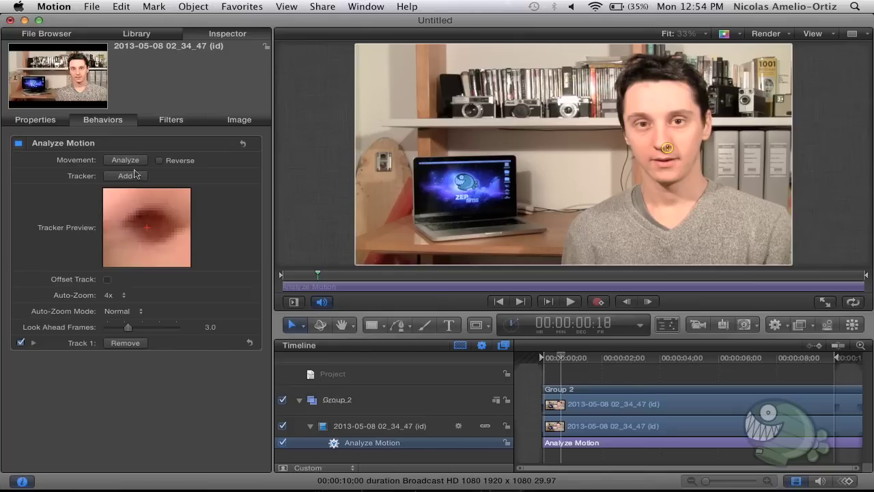
pyautogui.click(135, 177)
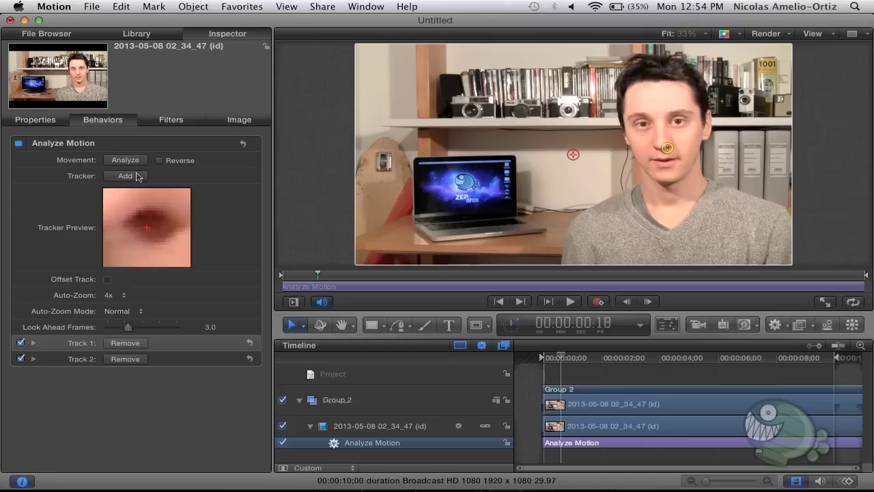
# Place Track 2 on the eye with Search Size 127.83 %, then rewind to frame one
pyautogui.click(82, 359)
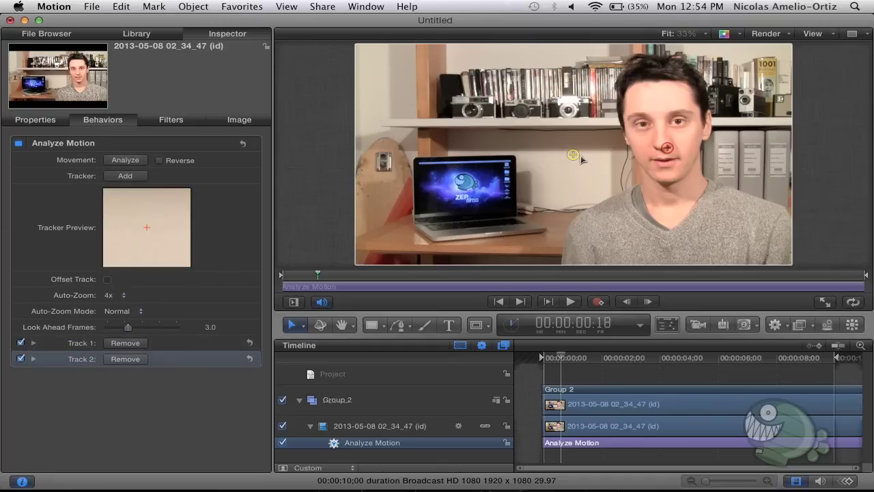
pyautogui.moveTo(575, 158); pyautogui.dragTo(652, 126)
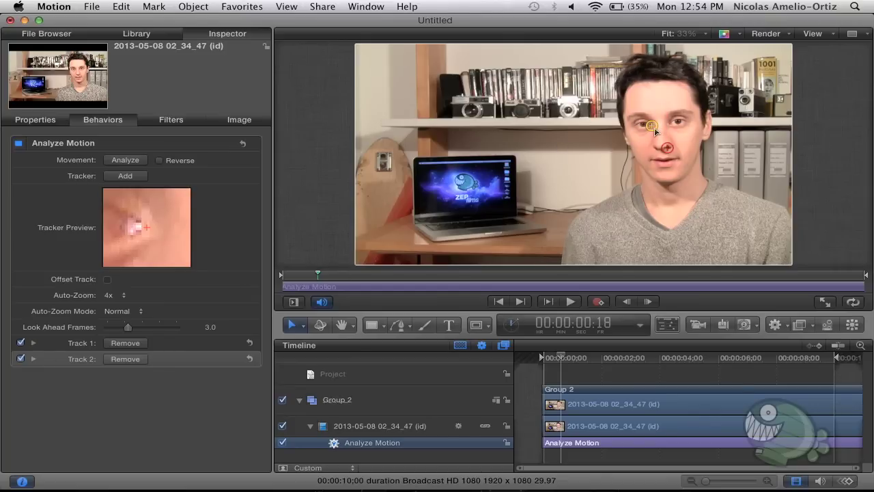
pyautogui.click(33, 359)
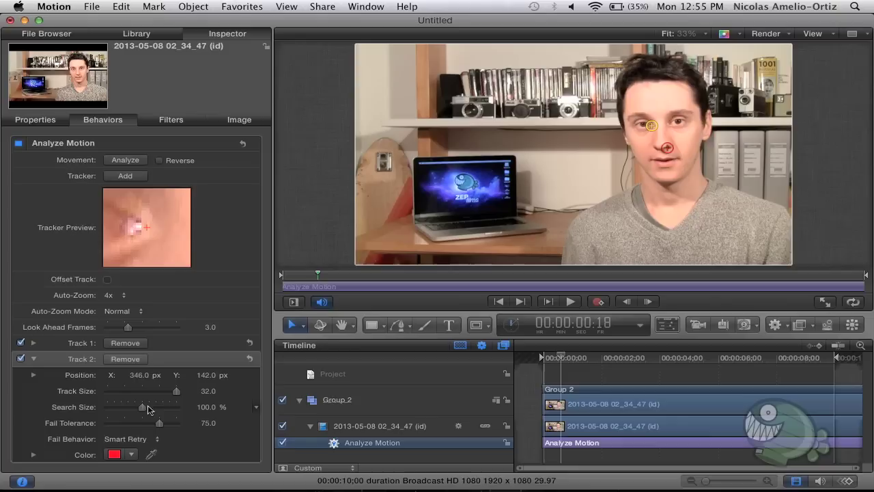
pyautogui.moveTo(149, 409); pyautogui.dragTo(142, 408)
pyautogui.moveTo(645, 133)
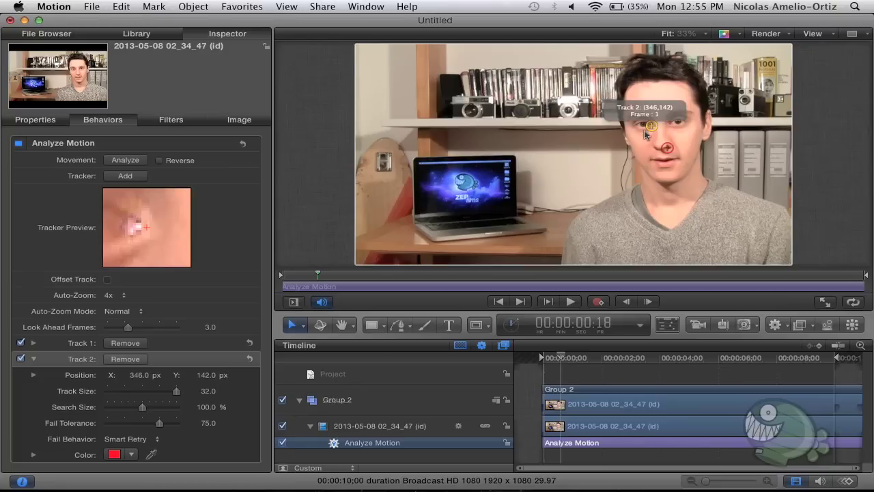
pyautogui.click(33, 359)
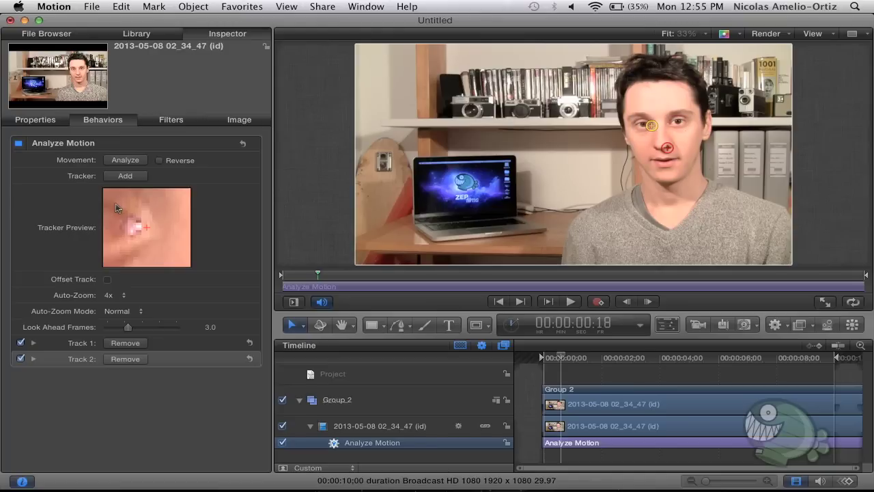
pyautogui.moveTo(667, 148); pyautogui.dragTo(652, 127)
pyautogui.moveTo(557, 360); pyautogui.dragTo(542, 361)
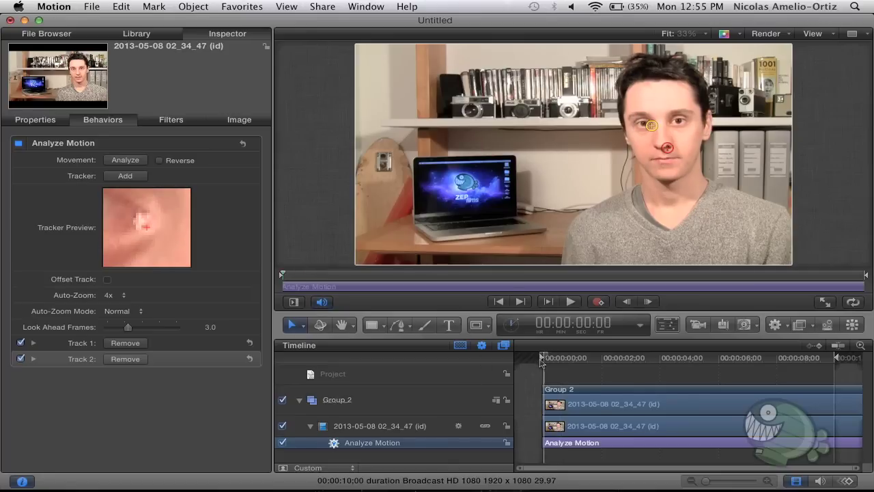
# Refine the eye and nose trackers, run Analyze, and stop it at about 41%
pyautogui.moveTo(667, 147); pyautogui.dragTo(653, 130)
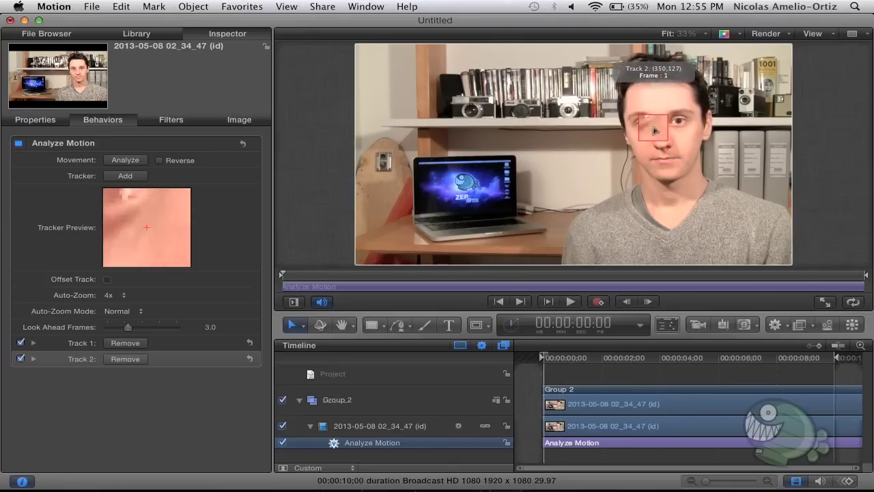
pyautogui.moveTo(653, 129); pyautogui.dragTo(654, 128)
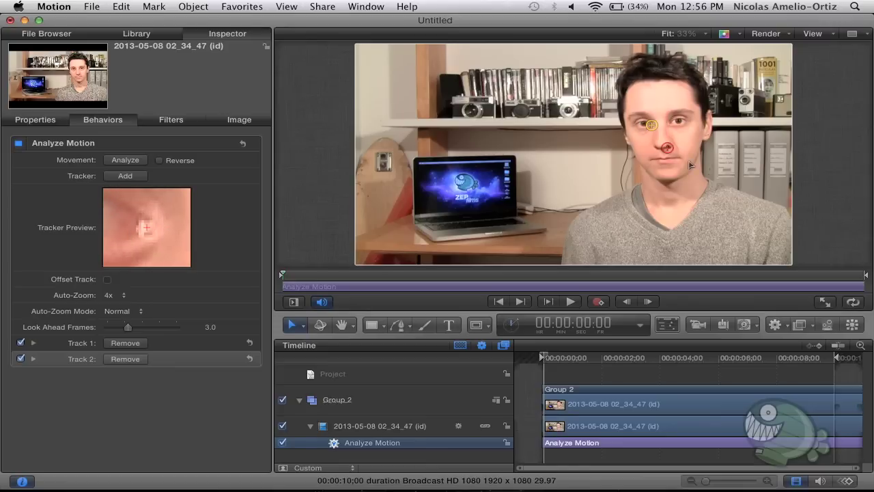
pyautogui.click(668, 148)
pyautogui.moveTo(668, 148); pyautogui.dragTo(668, 150)
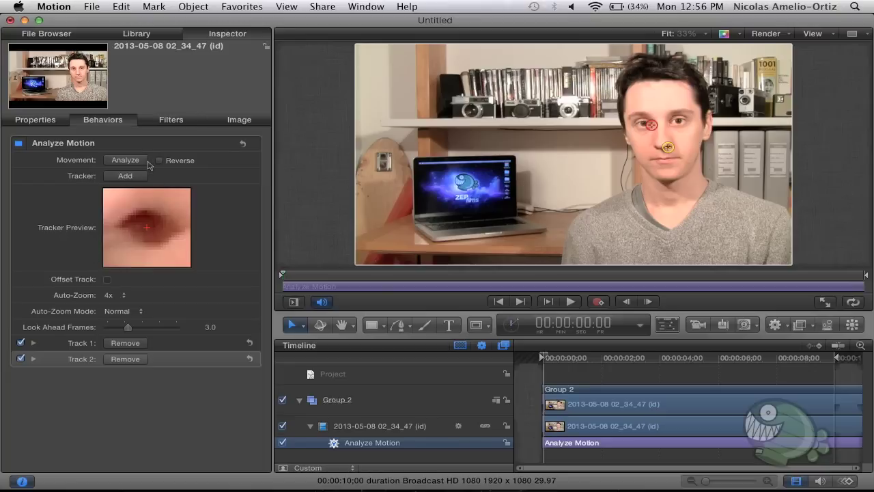
pyautogui.click(114, 161)
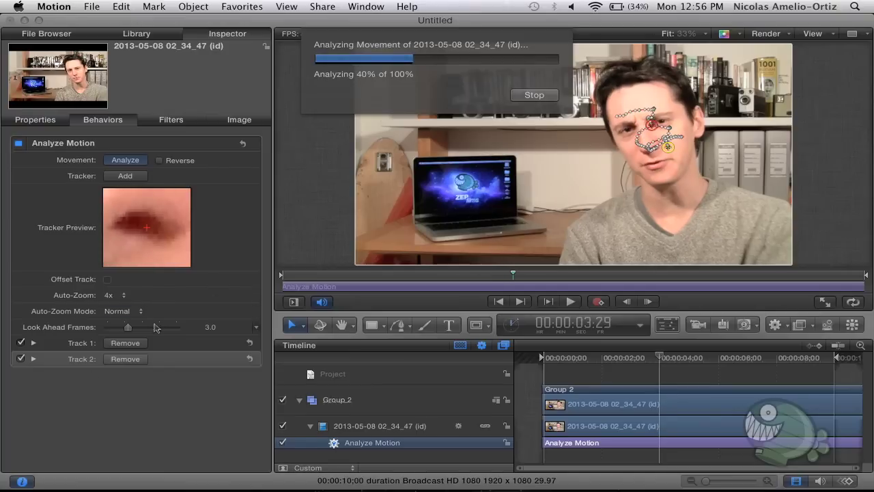
pyautogui.click(544, 95)
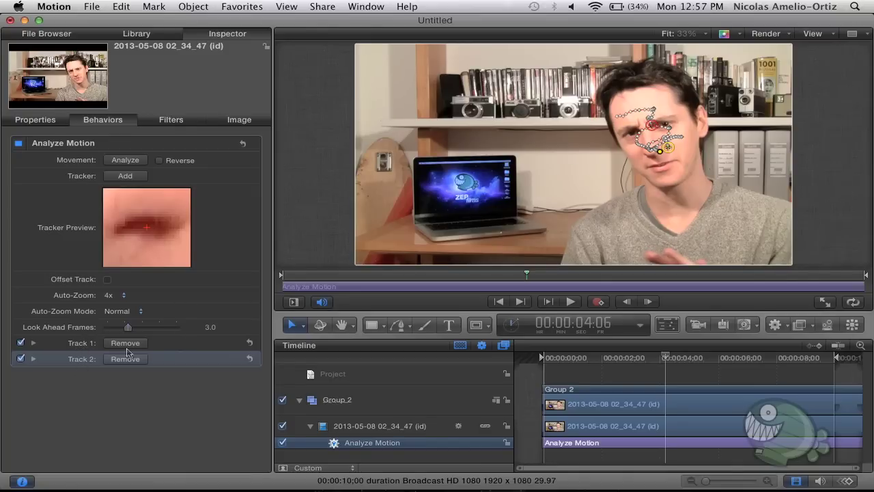
# Remove Track 2, keeping only Track 1 on the nose, and scrub back
pyautogui.click(78, 346)
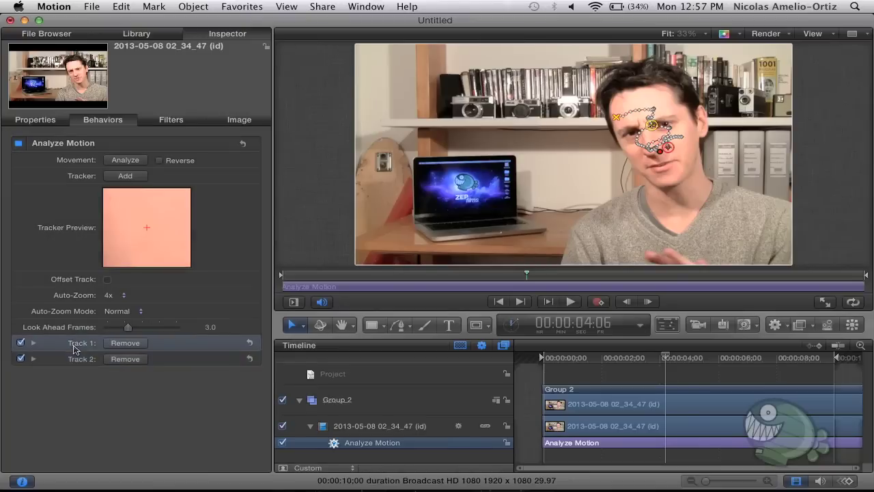
pyautogui.click(123, 360)
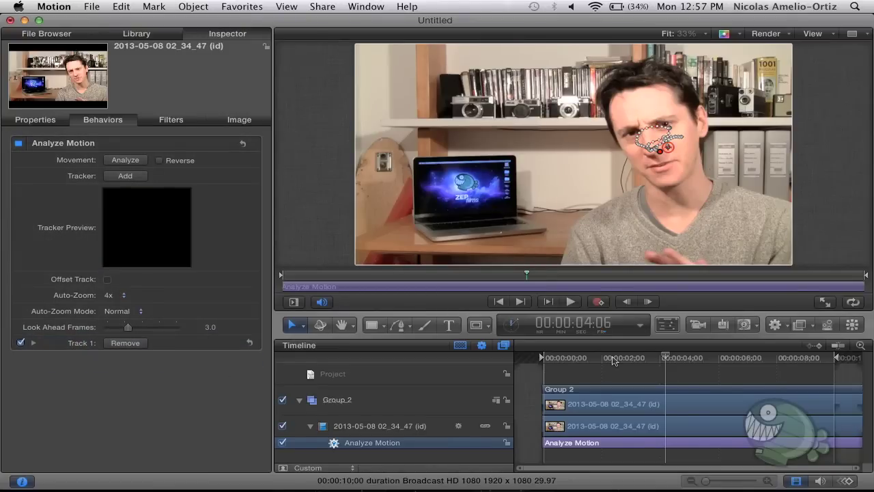
pyautogui.moveTo(612, 360); pyautogui.dragTo(567, 362)
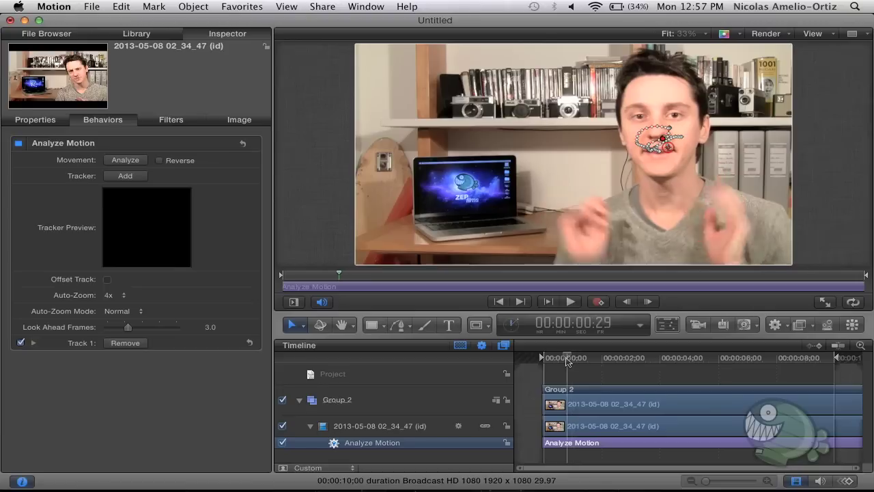
pyautogui.moveTo(567, 362)
pyautogui.mouseDown()
pyautogui.moveTo(650, 359)
pyautogui.moveTo(574, 374)
pyautogui.moveTo(617, 368)
pyautogui.mouseUp()
pyautogui.moveTo(627, 367); pyautogui.dragTo(551, 363)
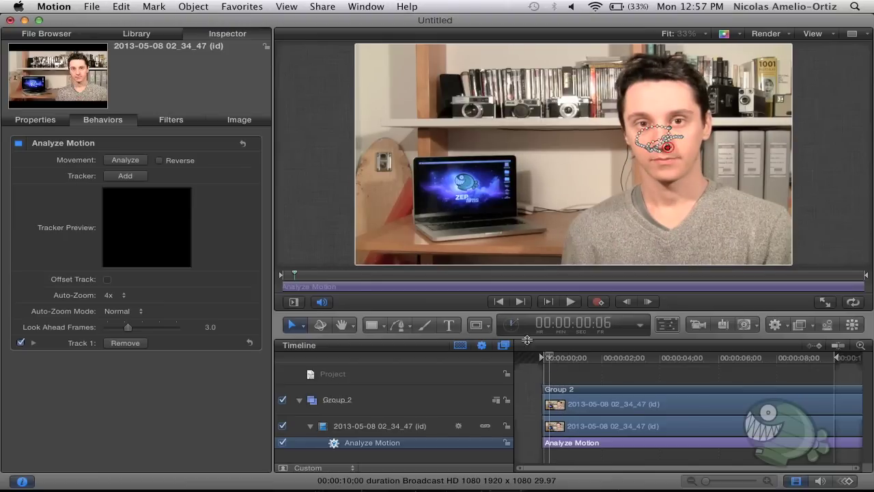
pyautogui.moveTo(551, 361); pyautogui.dragTo(534, 358)
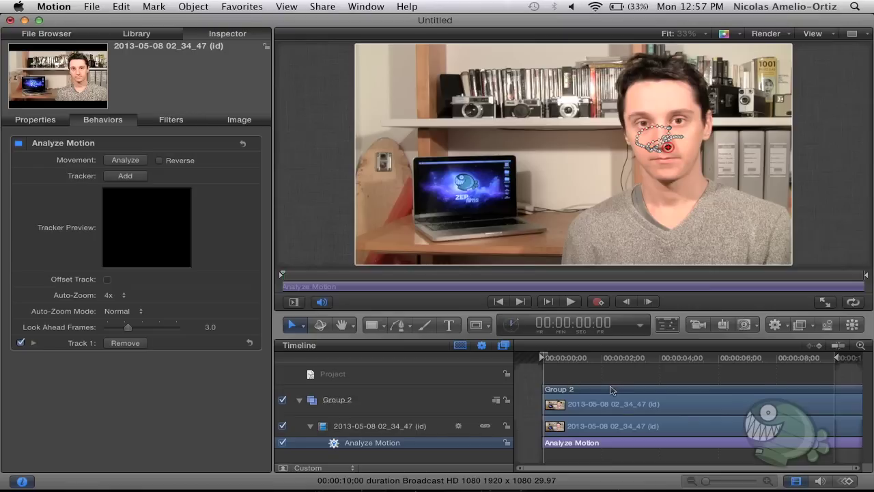
pyautogui.moveTo(397, 415); pyautogui.dragTo(397, 418)
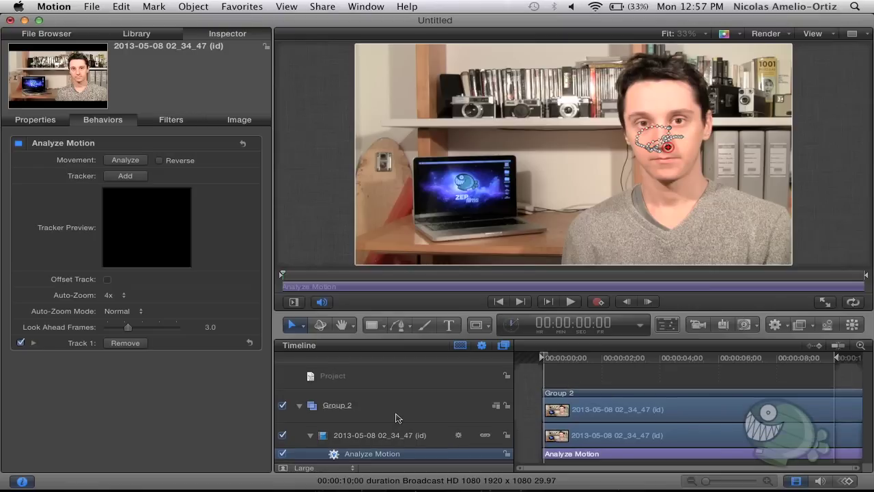
pyautogui.click(400, 427)
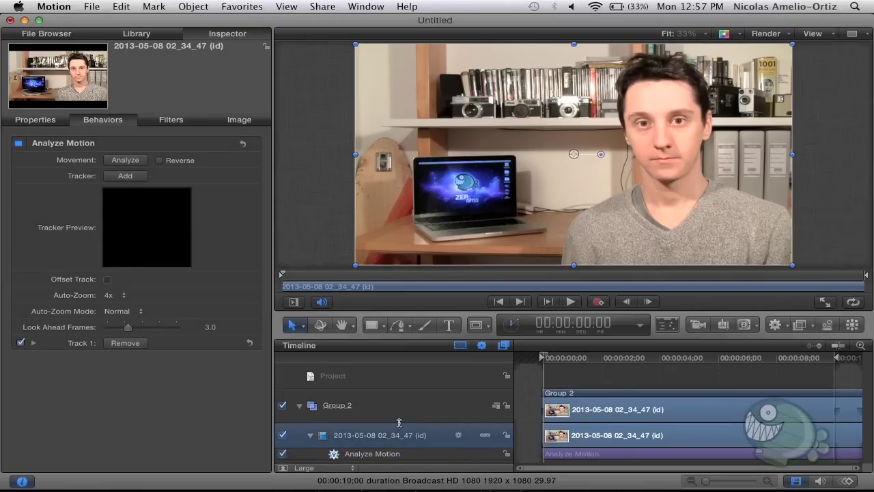
pyautogui.moveTo(399, 423); pyautogui.dragTo(410, 403)
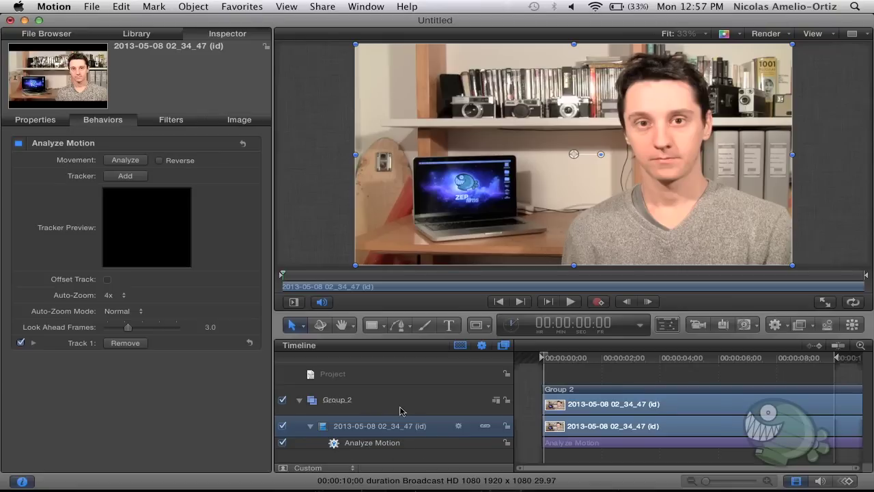
# Add Sunglasses.png from the File Browser as a layer in Group 2
pyautogui.click(57, 36)
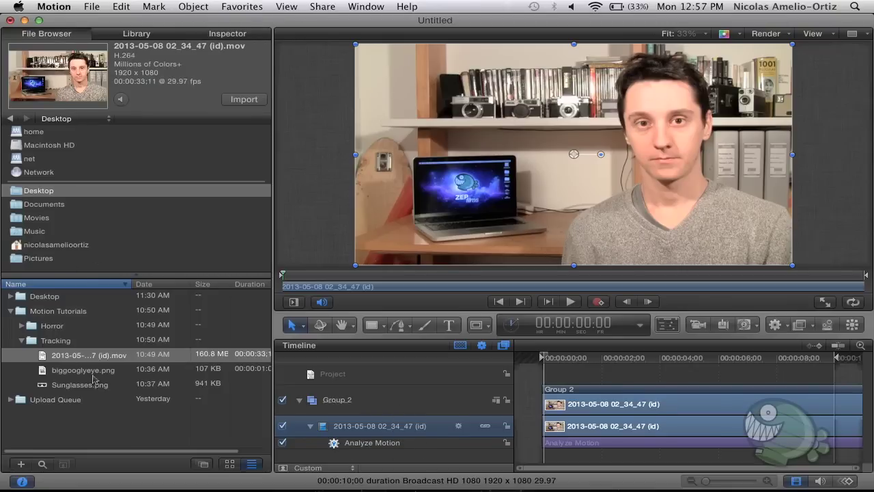
pyautogui.click(60, 386)
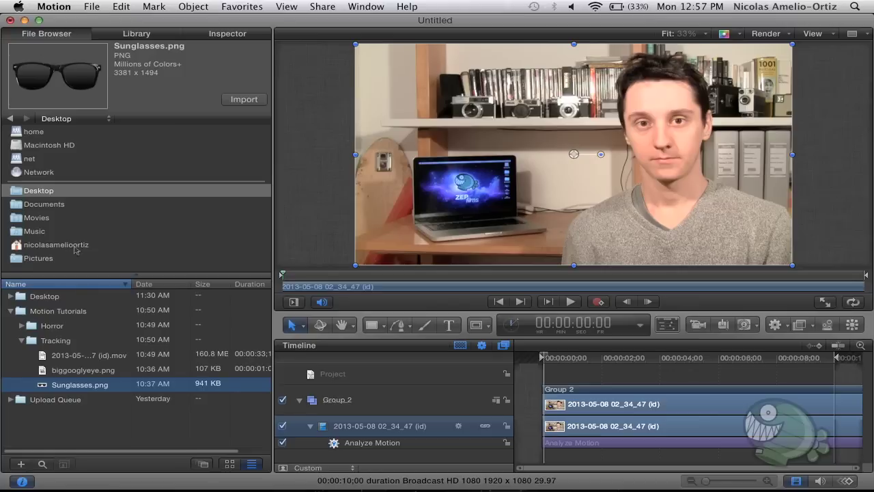
pyautogui.moveTo(55, 391)
pyautogui.mouseDown()
pyautogui.moveTo(282, 395)
pyautogui.moveTo(372, 413)
pyautogui.mouseUp()
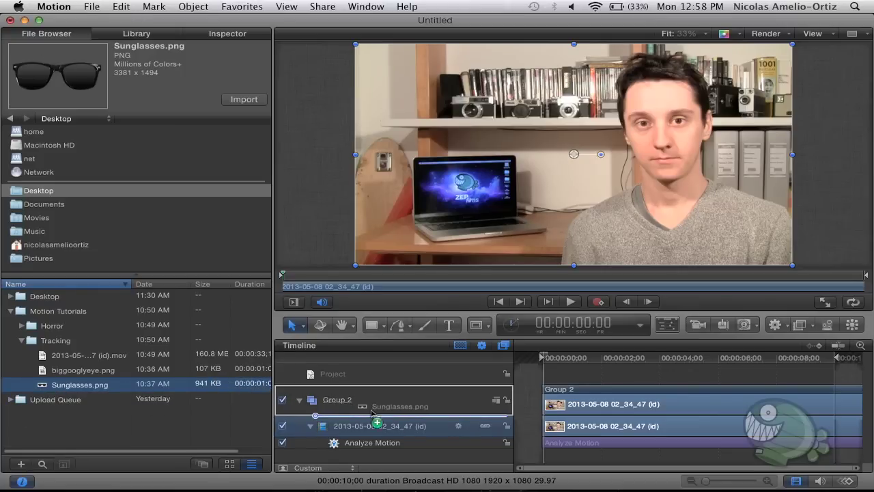
pyautogui.moveTo(373, 413); pyautogui.dragTo(357, 416)
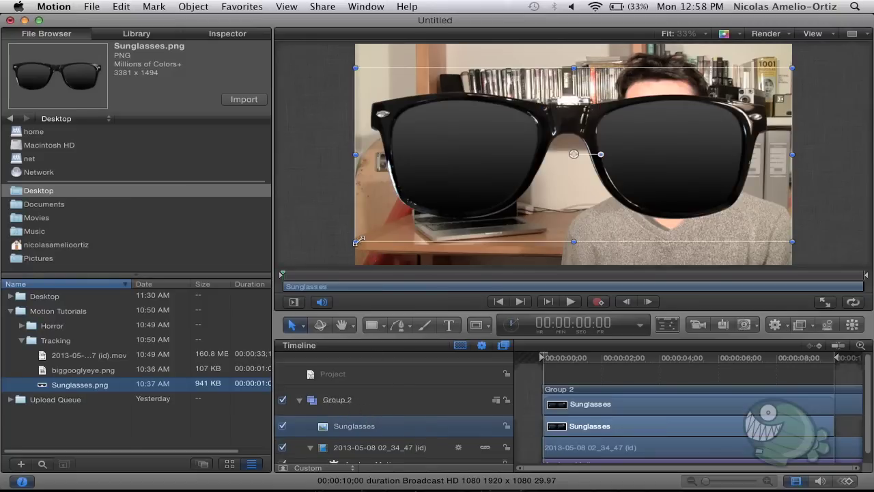
# Scale the sunglasses down, move them over the eyes and tilt them 4°
pyautogui.moveTo(362, 243); pyautogui.dragTo(464, 207)
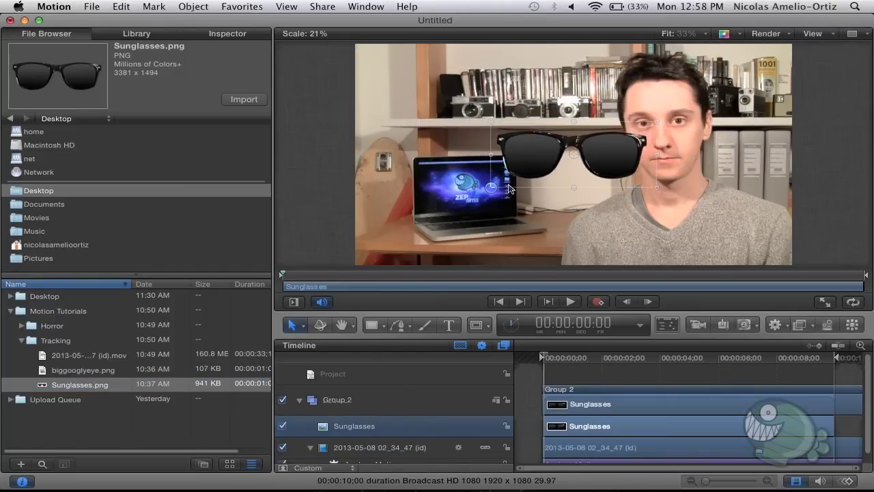
pyautogui.moveTo(465, 207); pyautogui.dragTo(510, 180)
pyautogui.moveTo(545, 153); pyautogui.dragTo(638, 123)
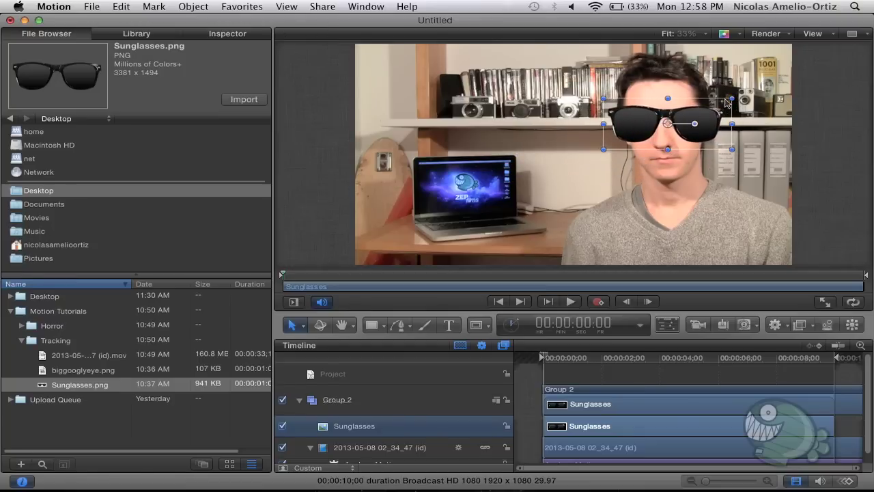
pyautogui.moveTo(728, 100); pyautogui.dragTo(721, 103)
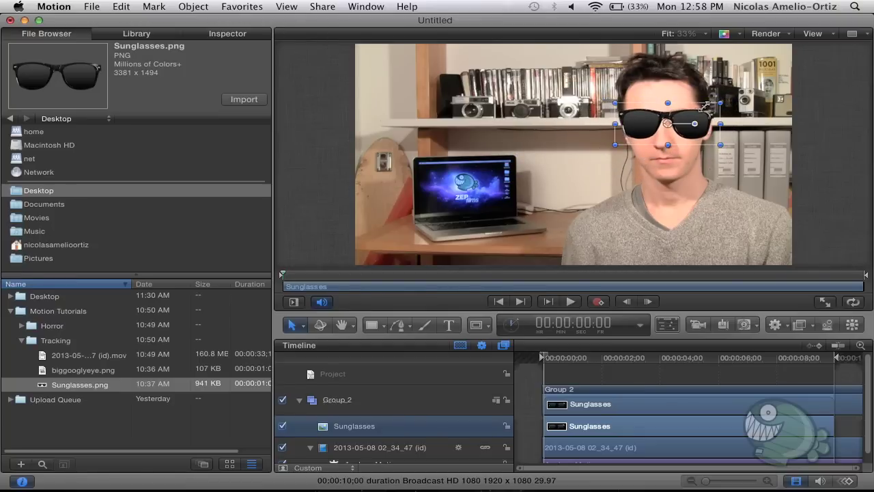
pyautogui.moveTo(694, 123); pyautogui.dragTo(694, 132)
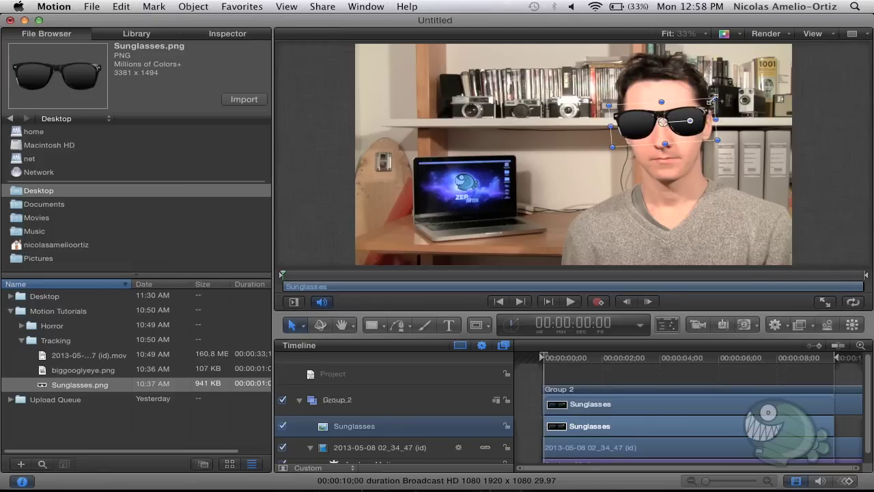
pyautogui.moveTo(712, 100); pyautogui.dragTo(710, 102)
pyautogui.moveTo(639, 131); pyautogui.dragTo(639, 130)
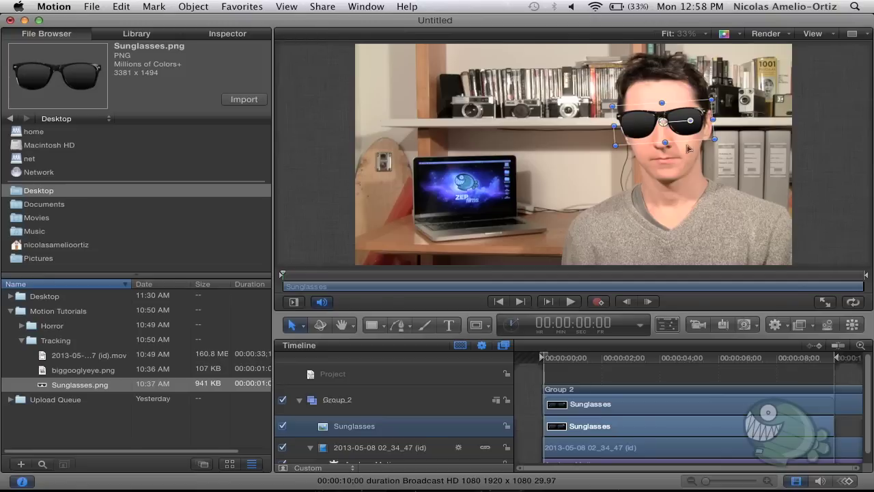
pyautogui.click(830, 198)
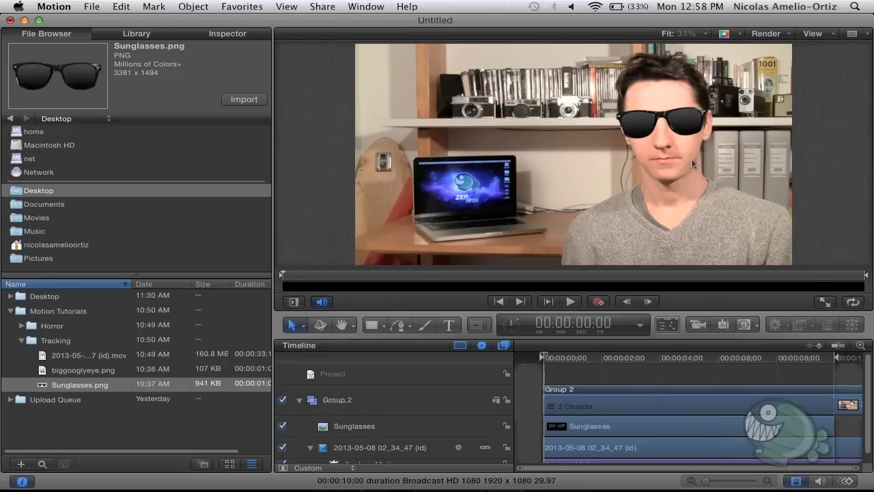
pyautogui.press('space')
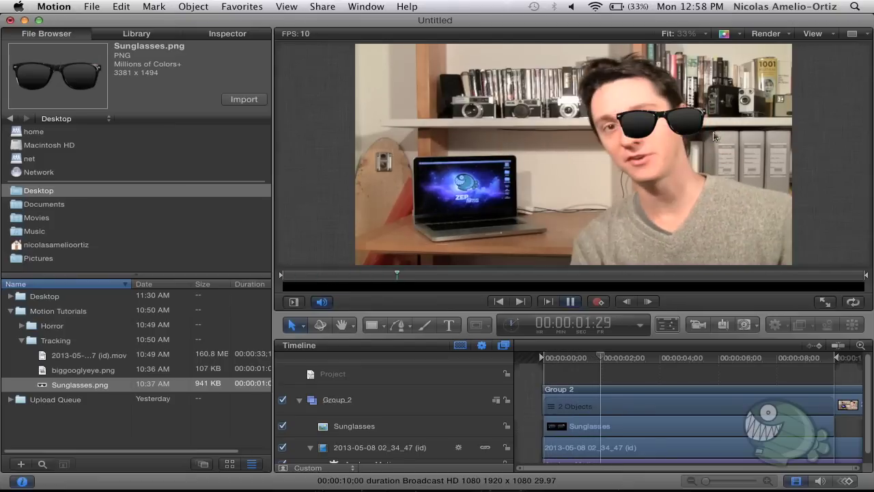
pyautogui.press('space')
pyautogui.hotkey('shift', 'Left')
pyautogui.press('Home')
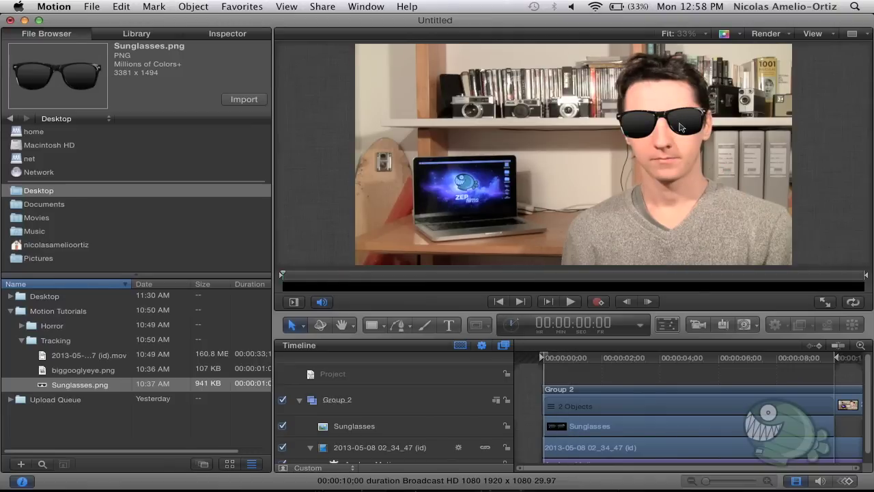
pyautogui.press('Right')
pyautogui.press('Right')
pyautogui.press('Right')
pyautogui.press('Right')
pyautogui.moveTo(574, 358); pyautogui.dragTo(525, 367)
pyautogui.scroll(-1, 401, 442)
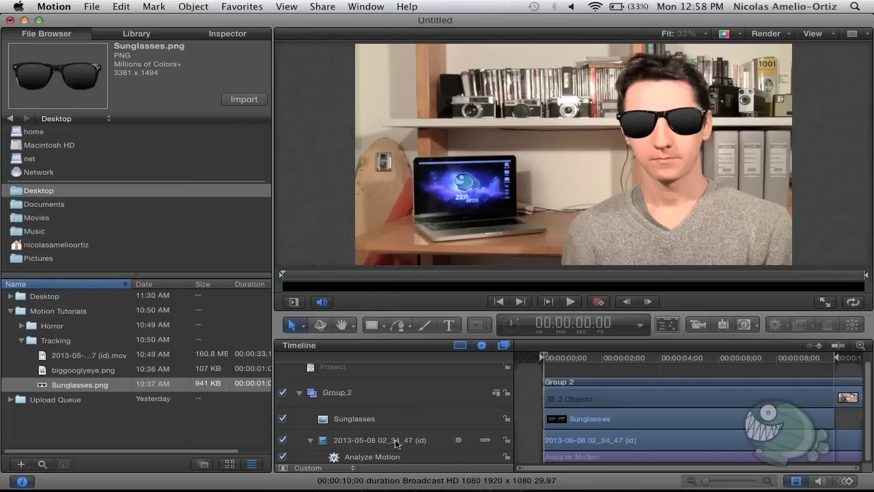
# Hide the Sunglasses layer and select the clip's Analyze Motion to view its track
pyautogui.click(369, 424)
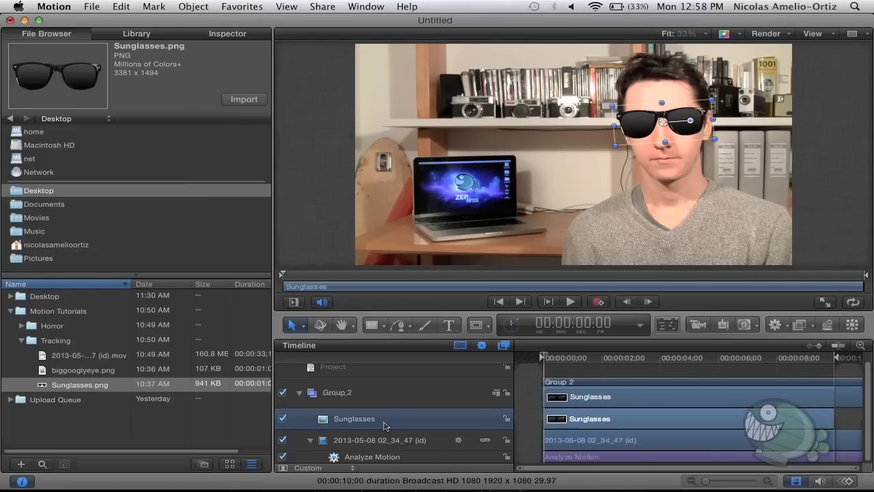
pyautogui.click(282, 419)
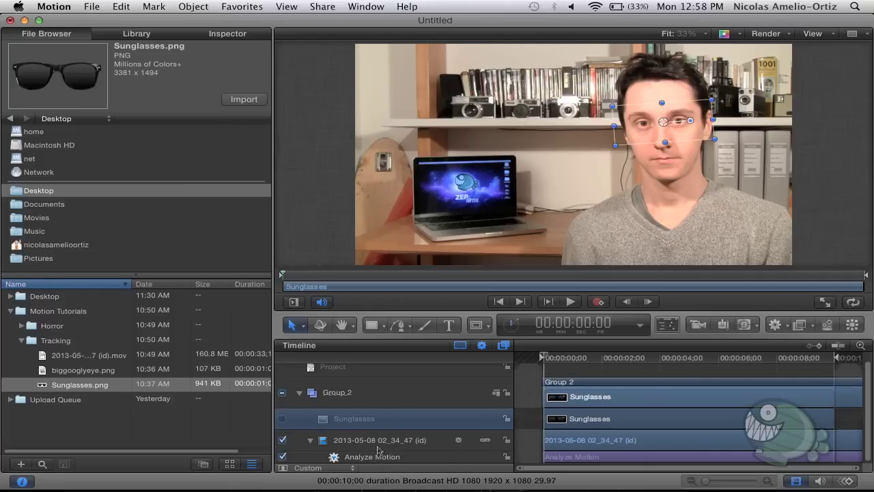
pyautogui.click(377, 444)
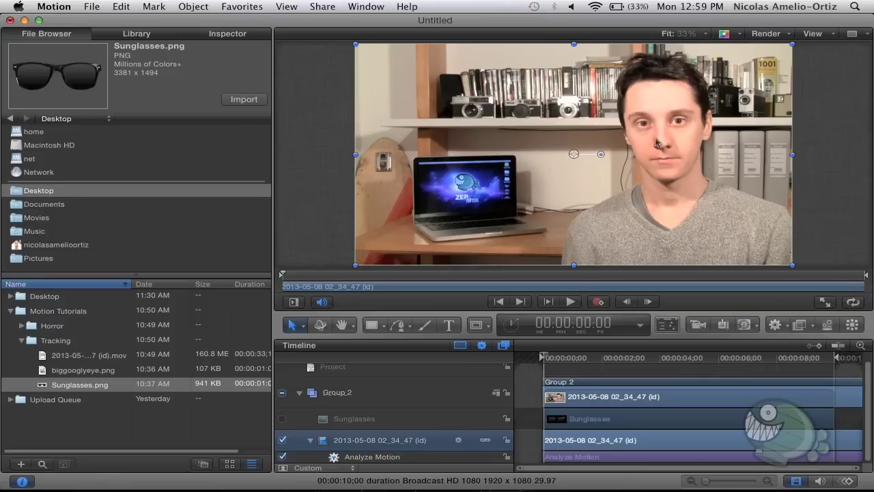
pyautogui.click(414, 456)
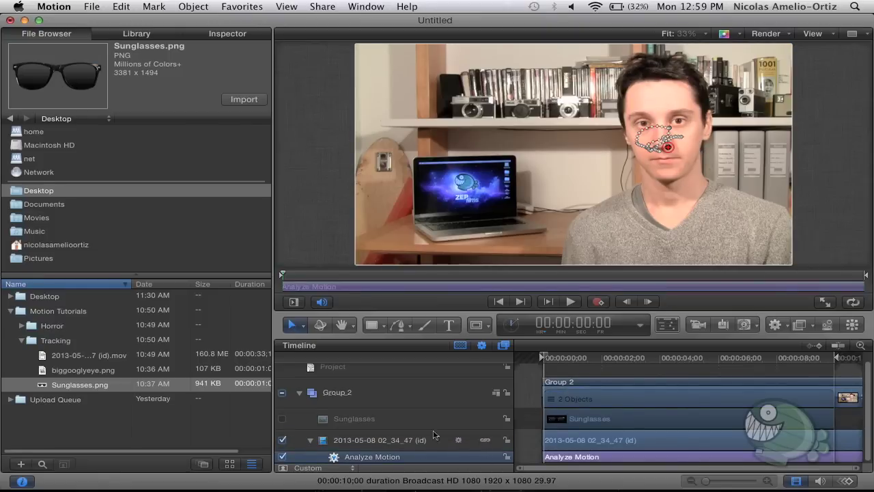
pyautogui.click(353, 440)
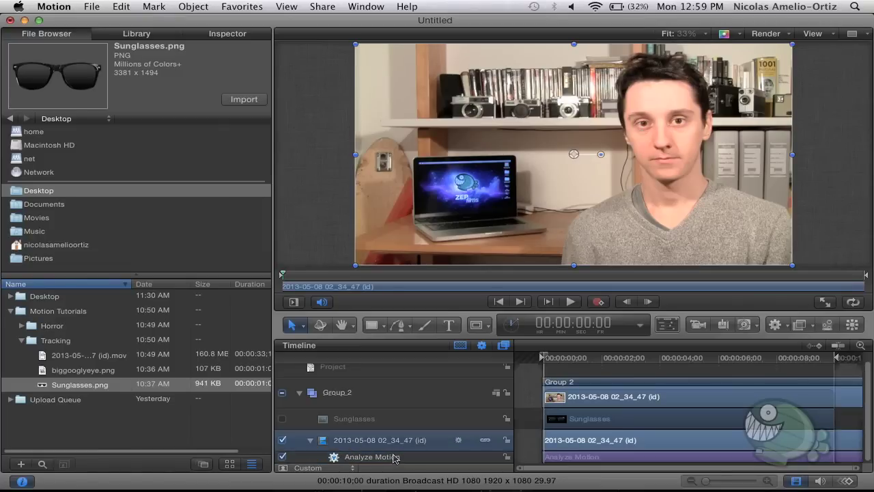
pyautogui.click(394, 457)
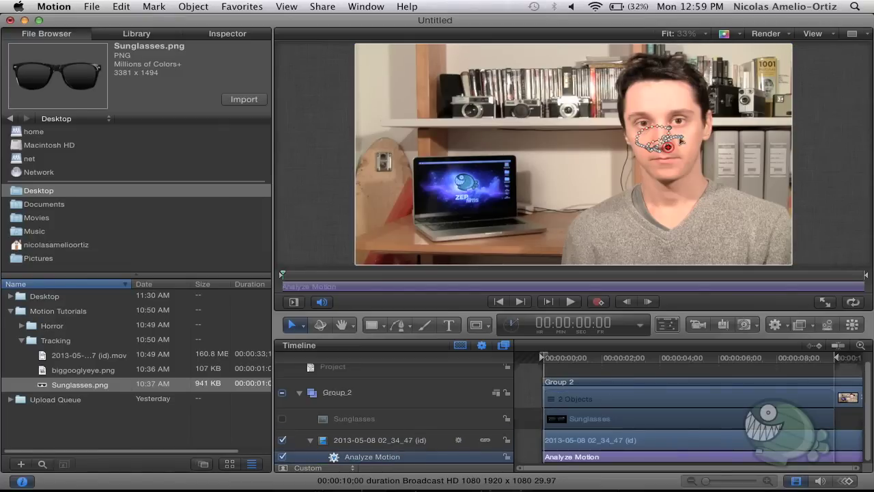
pyautogui.moveTo(685, 144)
# Select the Sunglasses layer and re-enable it in the Layers list
pyautogui.click(340, 437)
pyautogui.click(337, 422)
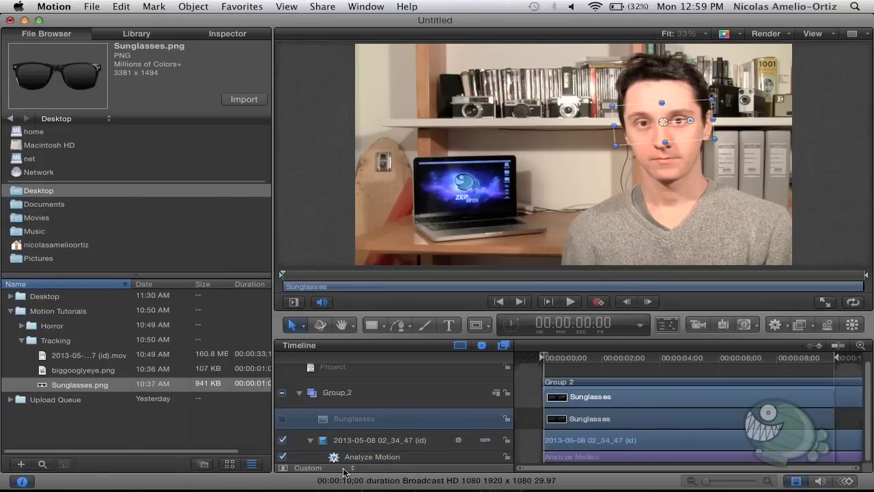
pyautogui.click(282, 419)
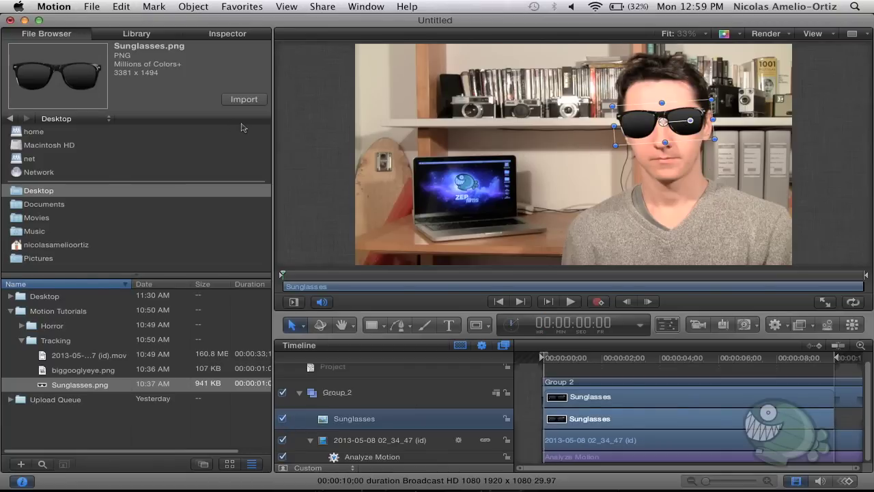
# Drag Match Move from Behaviors > Motion Tracking onto the Sunglasses layer and view its settings
pyautogui.click(134, 38)
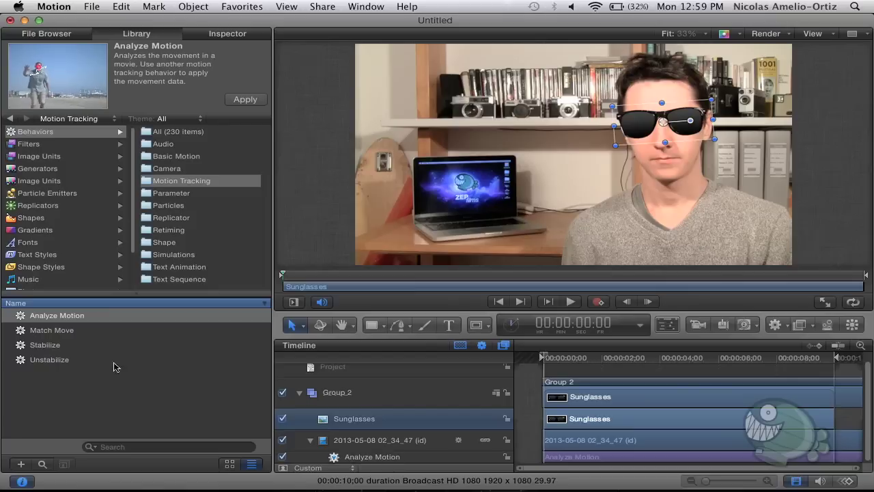
pyautogui.click(53, 334)
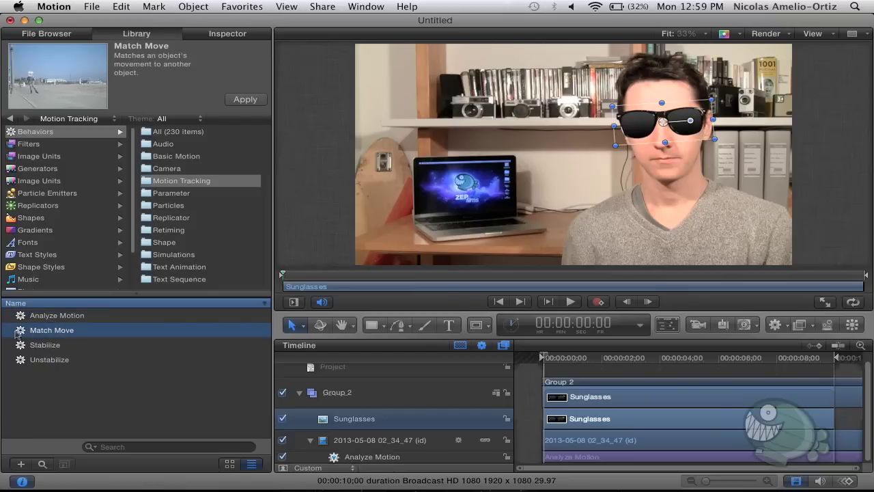
pyautogui.moveTo(17, 333)
pyautogui.mouseDown()
pyautogui.moveTo(304, 444)
pyautogui.moveTo(360, 418)
pyautogui.moveTo(435, 415)
pyautogui.mouseUp()
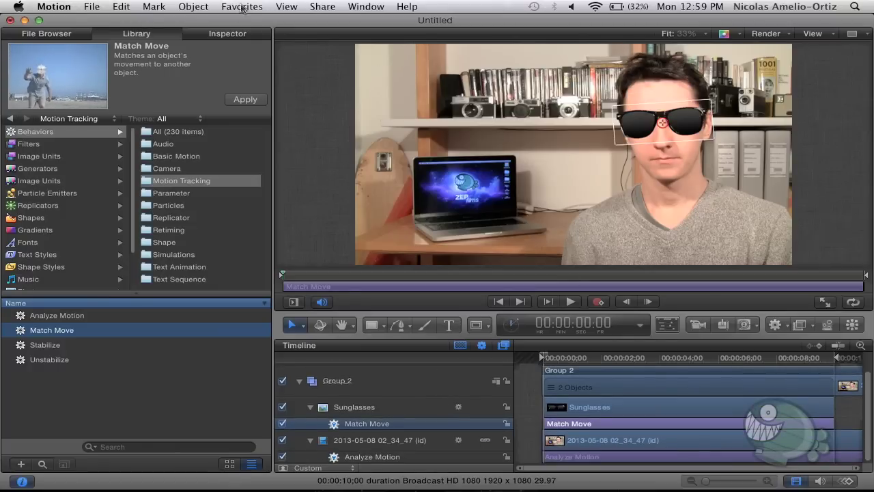
pyautogui.click(218, 36)
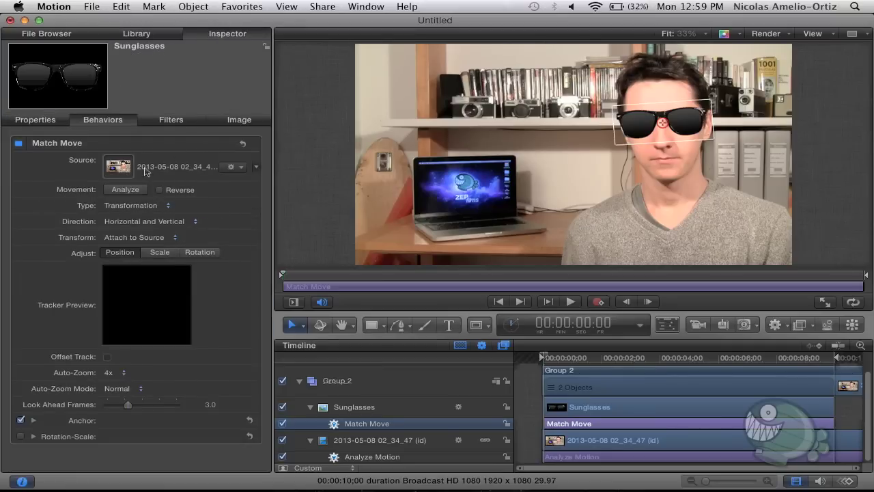
# Set Match Move's Source to the clip's Analyze Motion track and deselect Rotation under Adjust
pyautogui.click(231, 170)
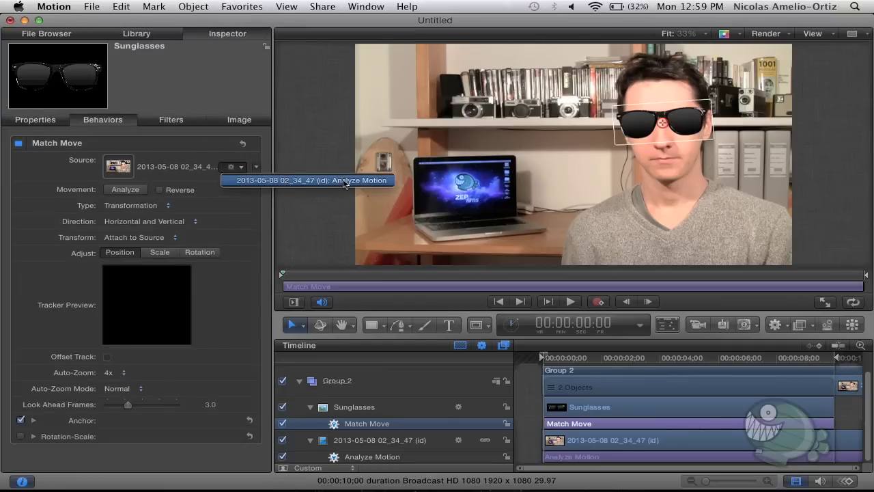
pyautogui.click(288, 181)
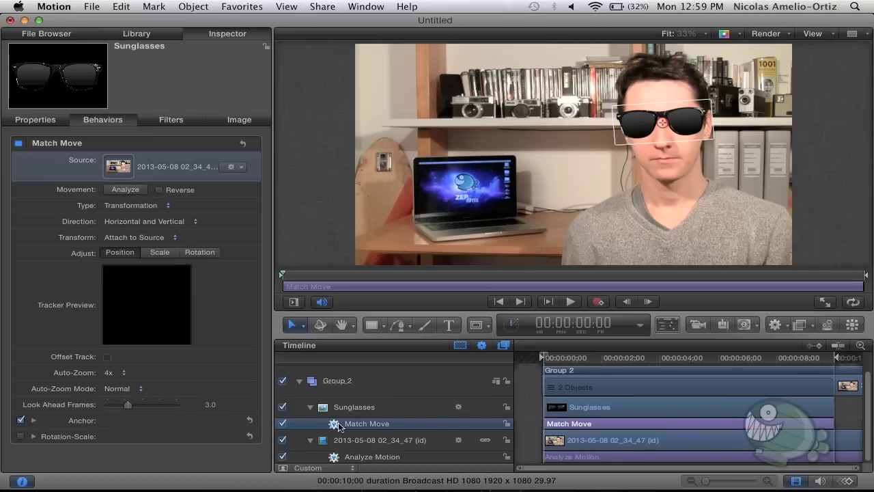
pyautogui.click(351, 457)
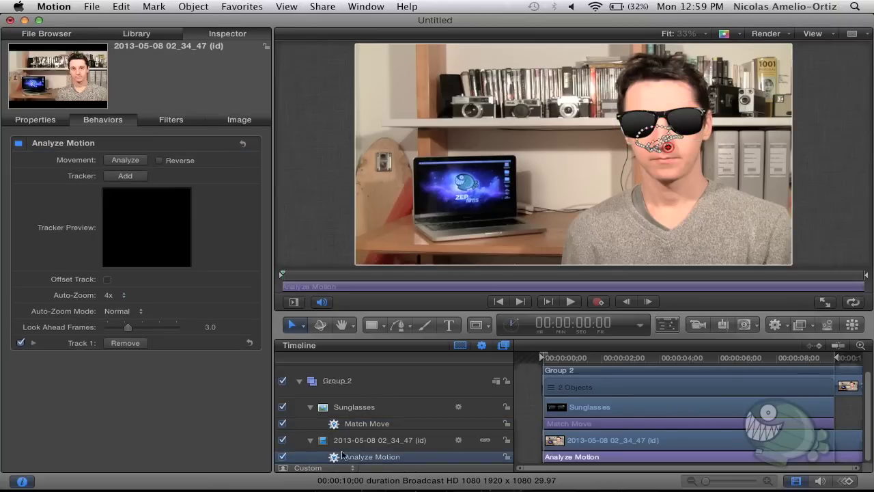
pyautogui.click(358, 425)
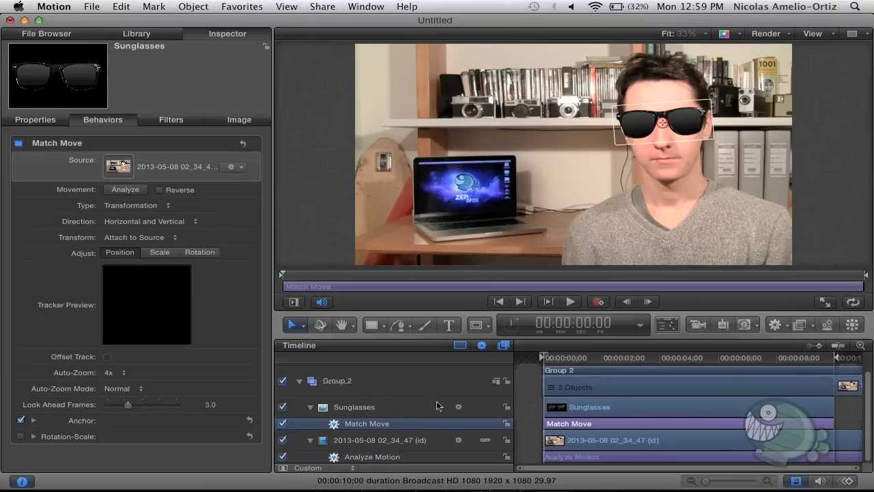
pyautogui.click(232, 169)
pyautogui.click(238, 181)
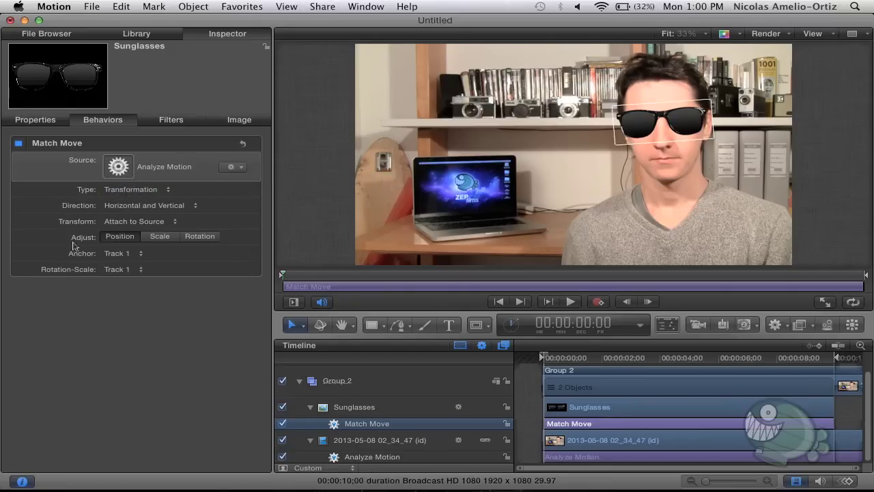
pyautogui.click(202, 239)
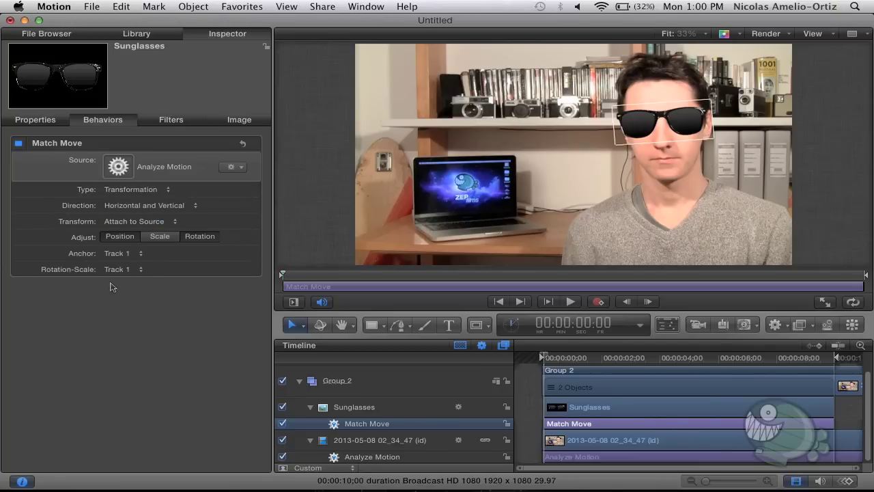
pyautogui.click(571, 301)
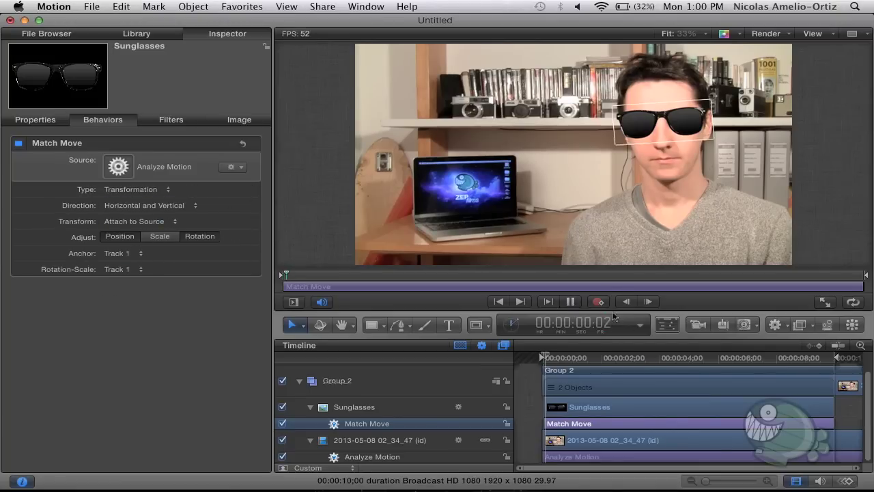
pyautogui.press('space')
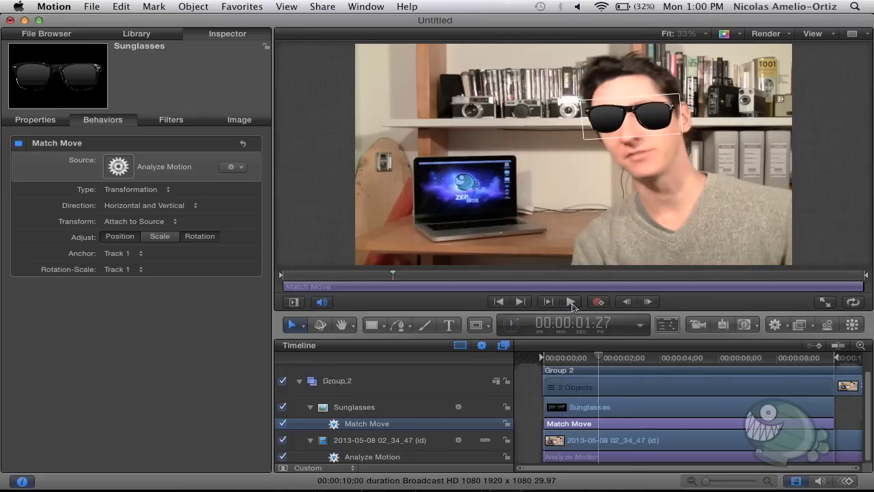
pyautogui.moveTo(598, 356); pyautogui.dragTo(530, 365)
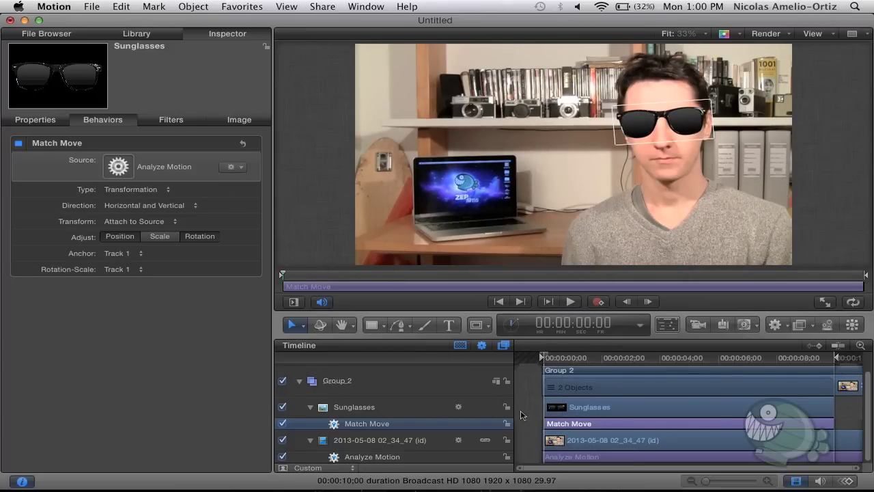
pyautogui.click(352, 458)
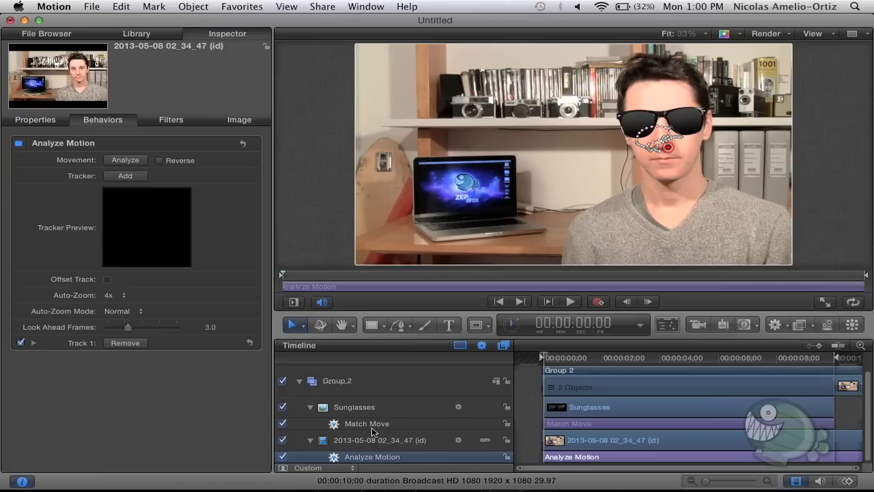
pyautogui.click(367, 425)
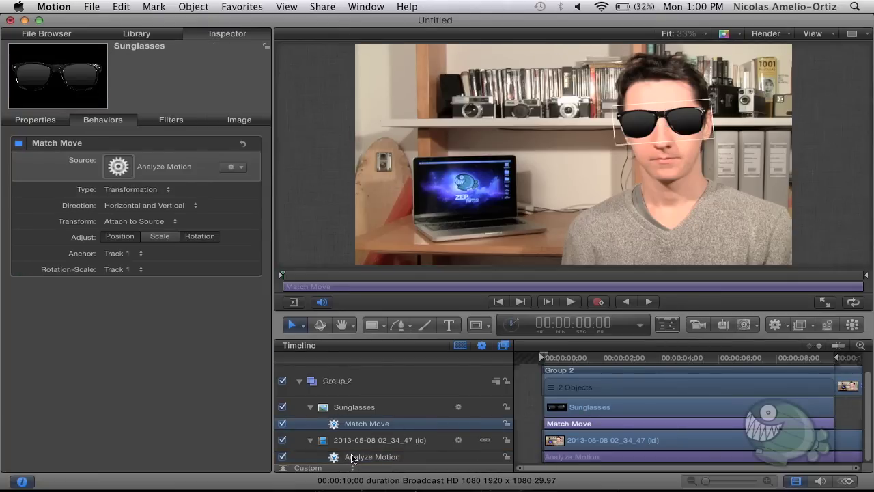
pyautogui.moveTo(549, 358); pyautogui.dragTo(572, 360)
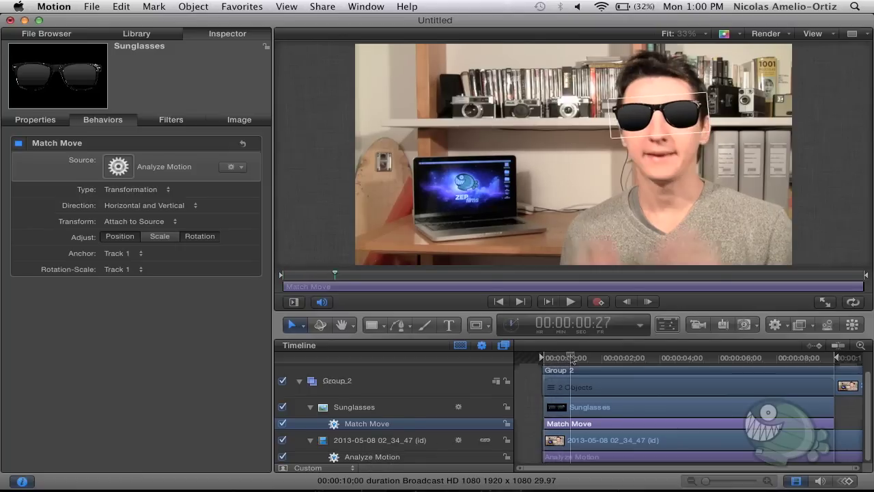
pyautogui.moveTo(571, 359); pyautogui.dragTo(575, 360)
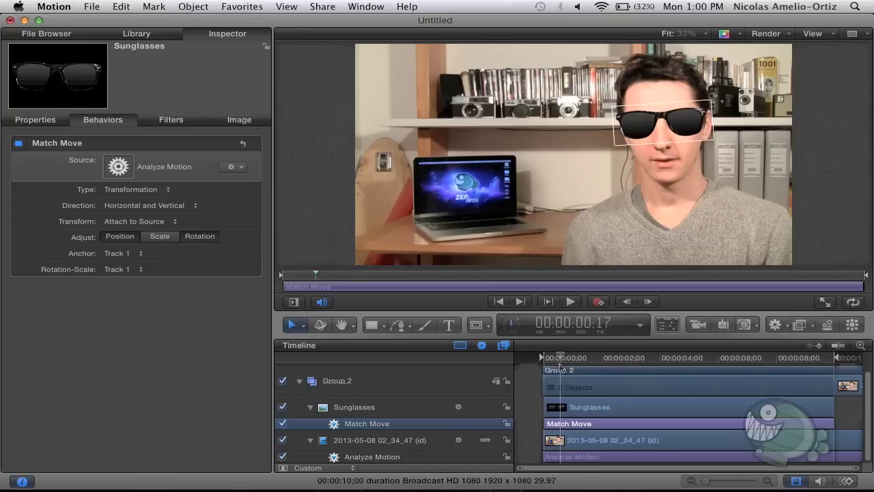
pyautogui.click(852, 266)
pyautogui.click(550, 361)
pyautogui.moveTo(550, 362); pyautogui.dragTo(589, 363)
pyautogui.moveTo(592, 362)
pyautogui.mouseDown()
pyautogui.moveTo(543, 362)
pyautogui.moveTo(596, 360)
pyautogui.mouseUp()
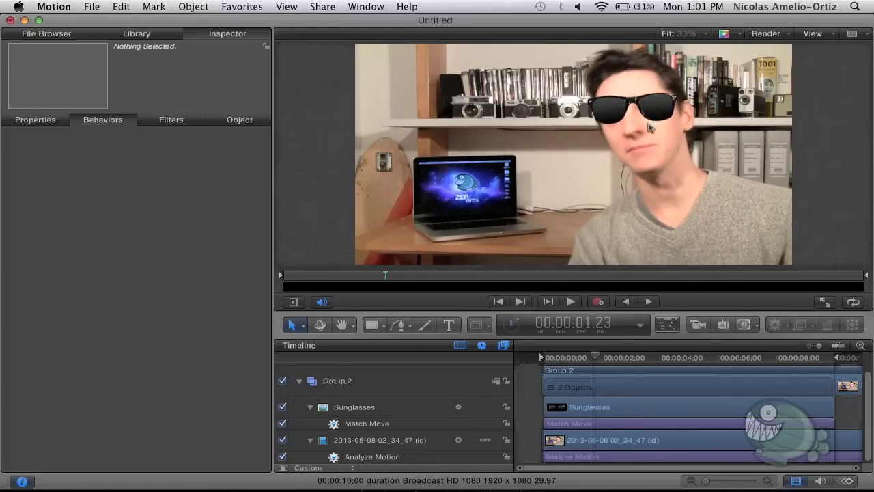
pyautogui.press('Home')
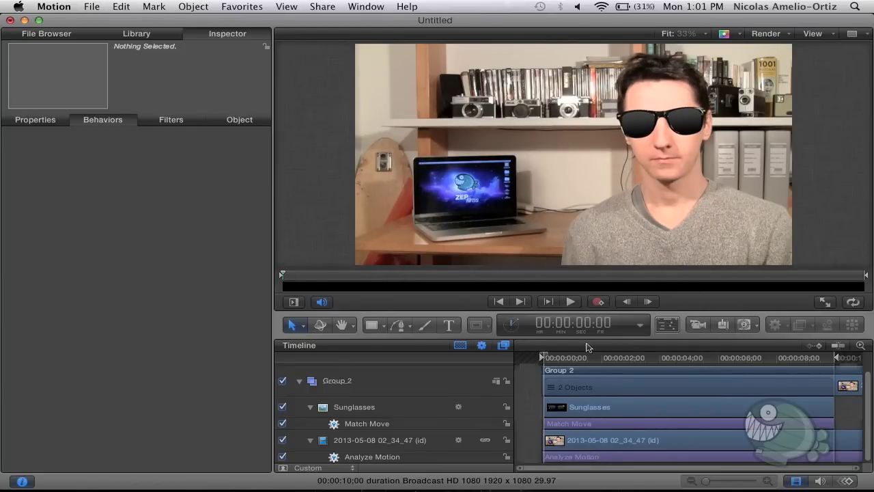
pyautogui.moveTo(565, 362); pyautogui.dragTo(590, 356)
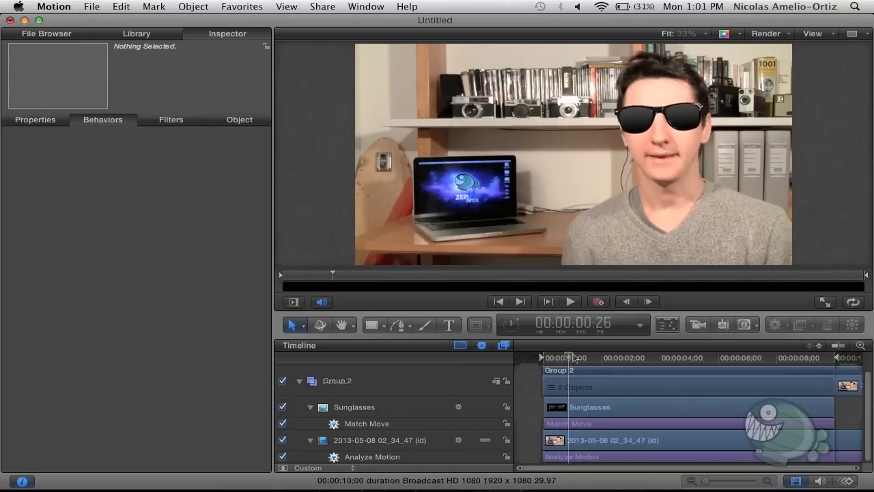
pyautogui.moveTo(590, 357); pyautogui.dragTo(500, 385)
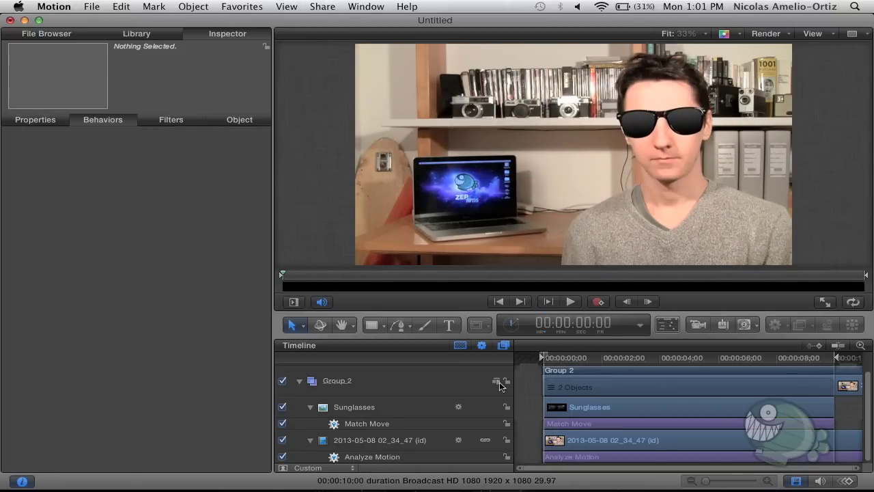
pyautogui.click(402, 410)
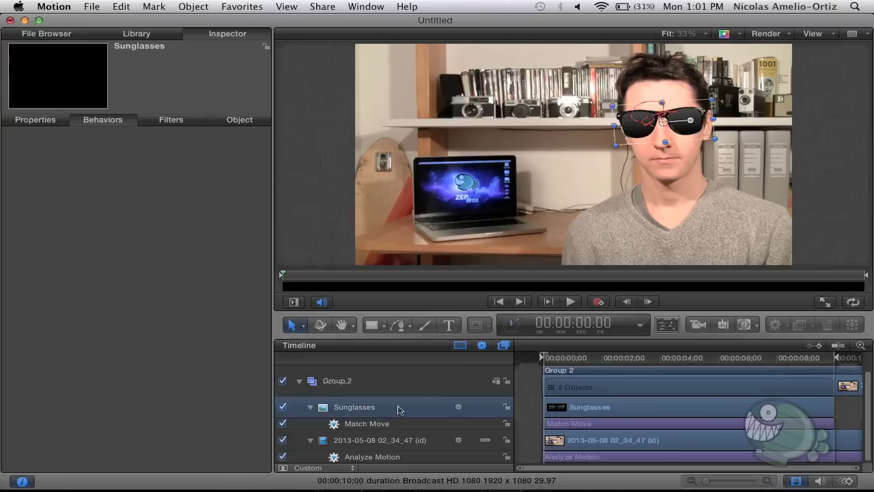
# Delete the sunglasses and their tracking, and bring back the motion-tracking behaviors list
pyautogui.press('Delete')
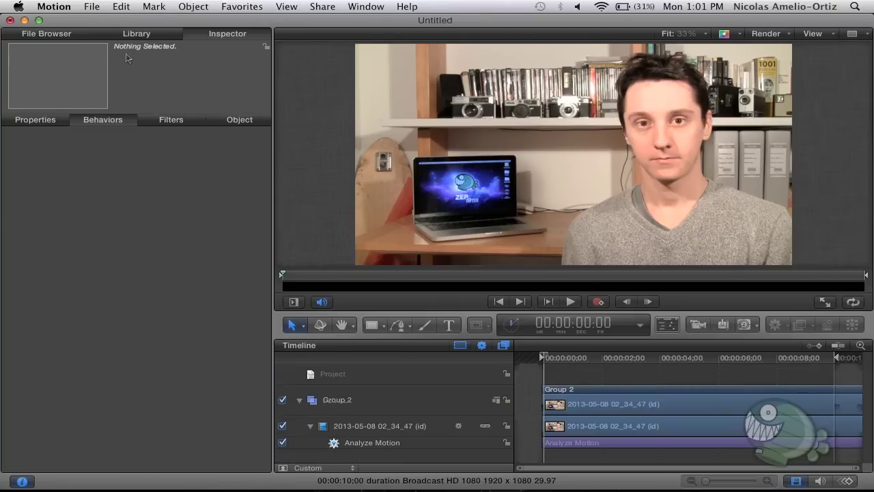
pyautogui.click(46, 34)
pyautogui.click(136, 33)
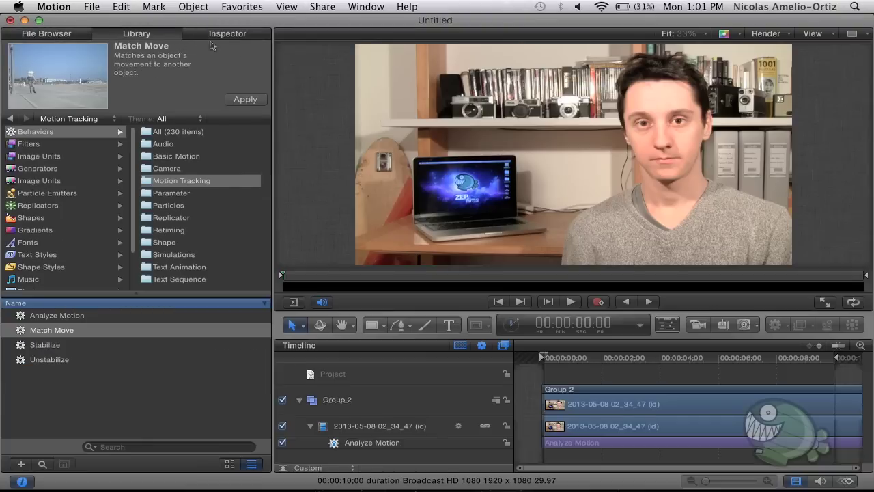
# Type a ZEPFILMS text layer just above the laptop and select the word
pyautogui.click(449, 325)
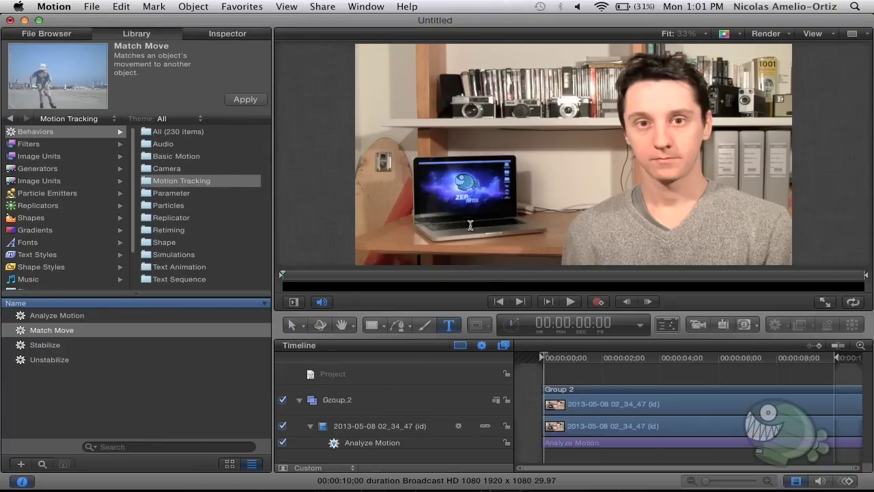
pyautogui.click(540, 159)
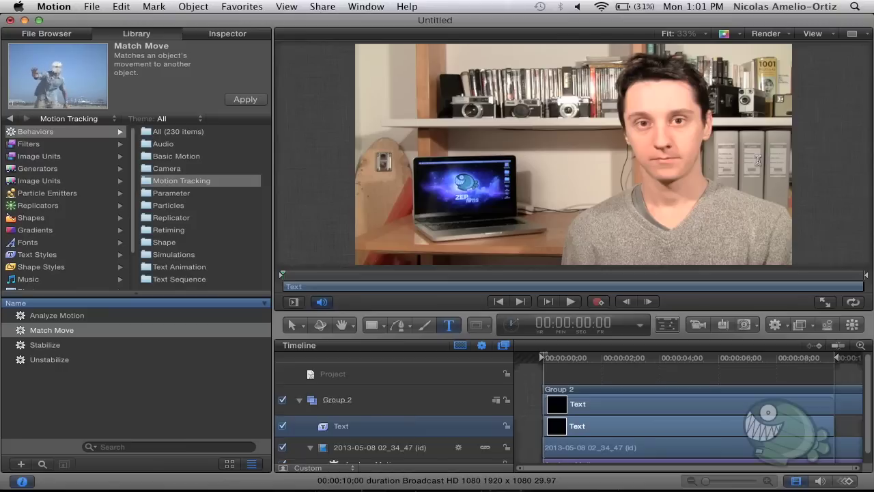
pyautogui.write('ZEP')
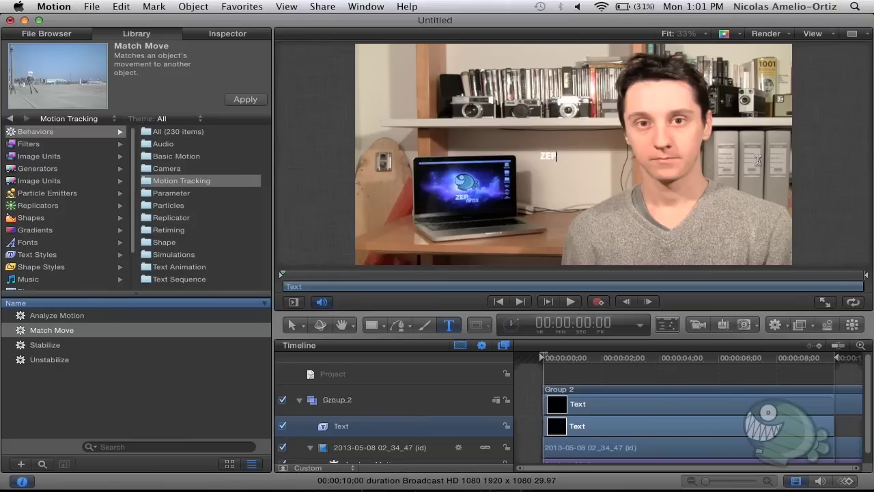
pyautogui.write('FILMS')
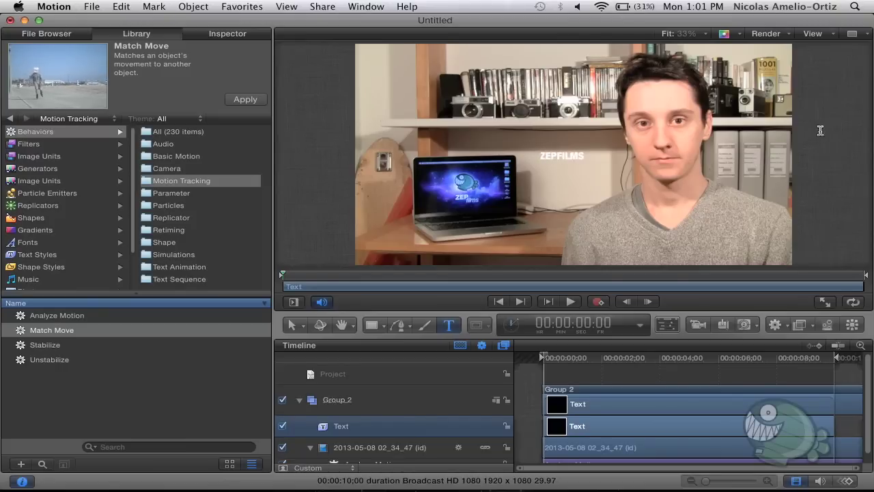
pyautogui.doubleClick(561, 164)
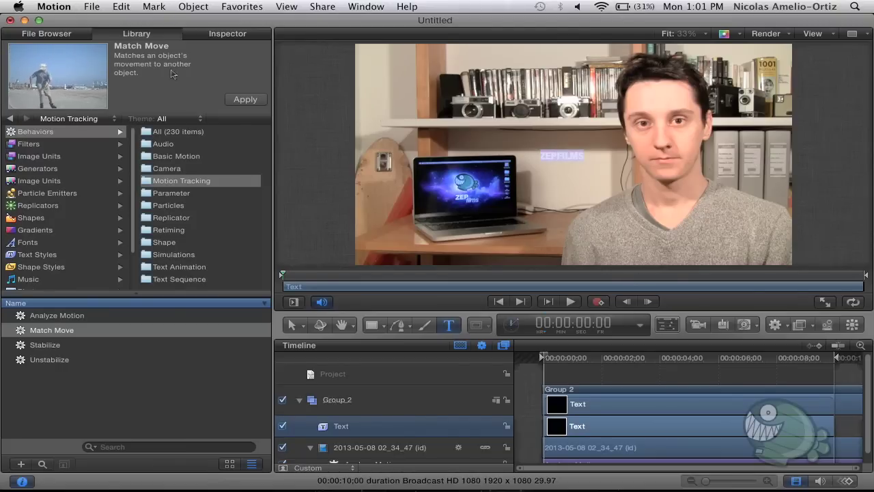
pyautogui.click(205, 33)
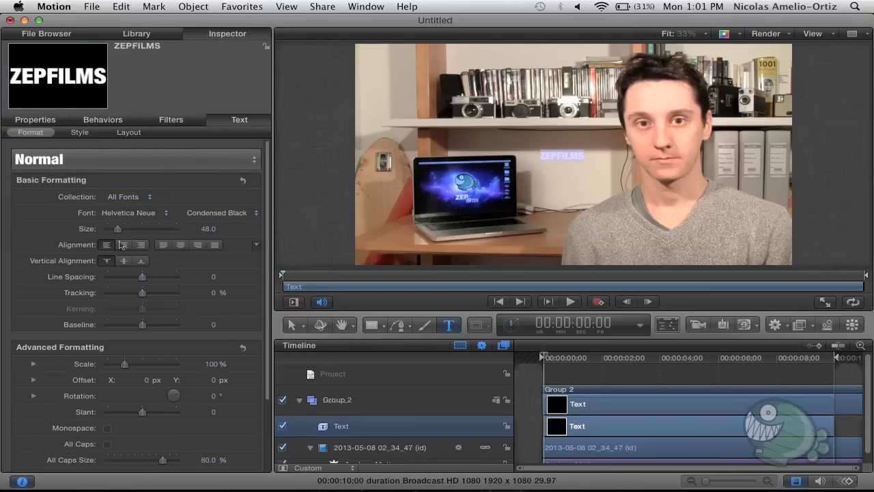
# Set the ZEPFILMS text to size 178 with a black outline of width 15
pyautogui.moveTo(118, 229); pyautogui.dragTo(150, 229)
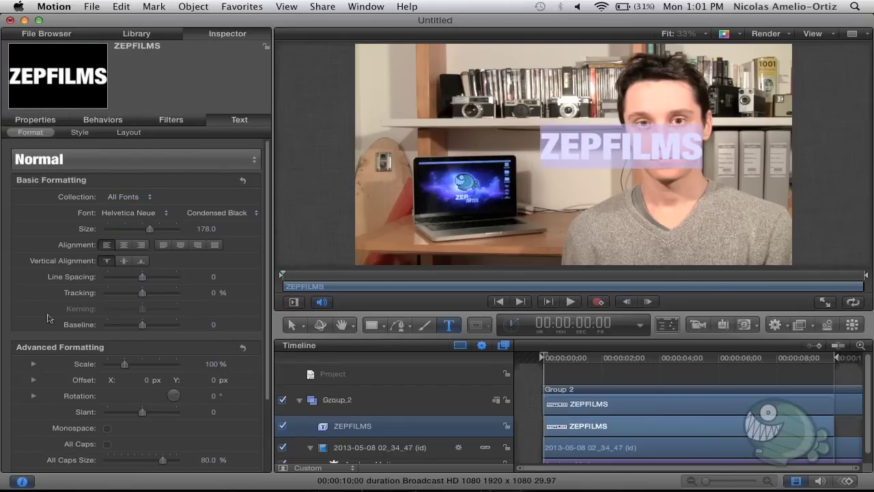
pyautogui.scroll(-1, 51, 317)
pyautogui.click(78, 132)
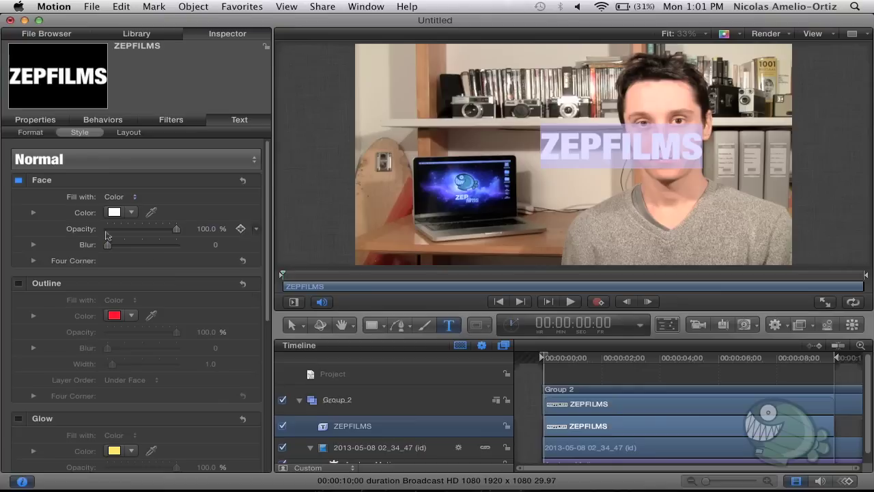
pyautogui.click(18, 283)
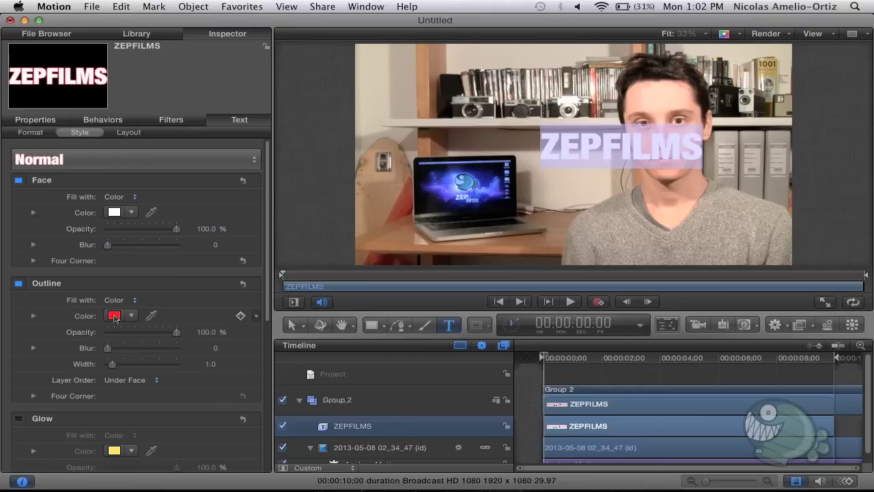
pyautogui.click(114, 315)
pyautogui.moveTo(316, 294); pyautogui.dragTo(319, 427)
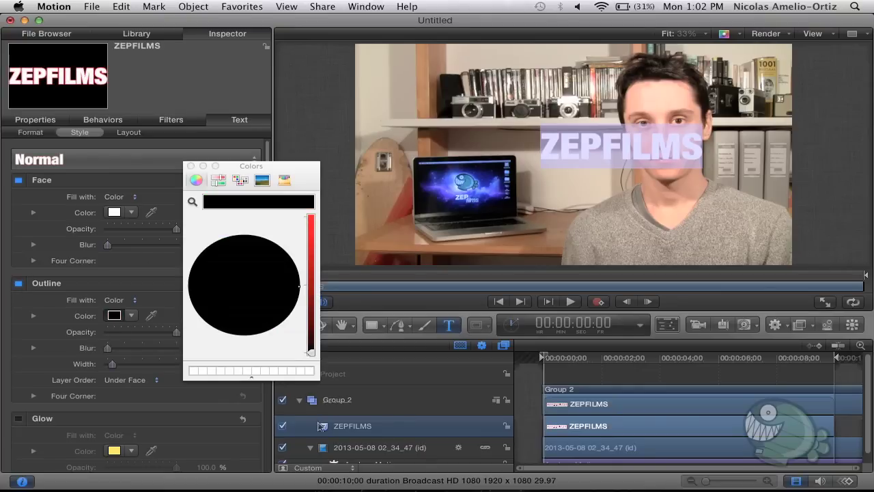
pyautogui.click(191, 166)
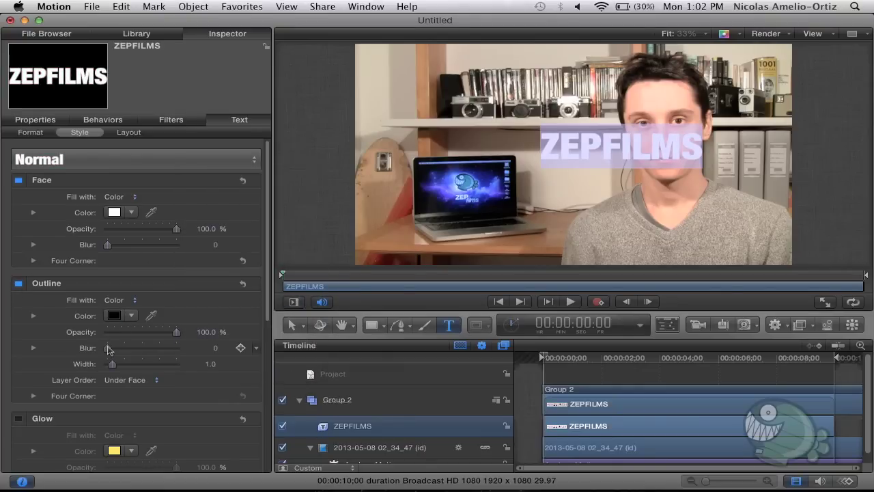
pyautogui.moveTo(112, 363); pyautogui.dragTo(218, 364)
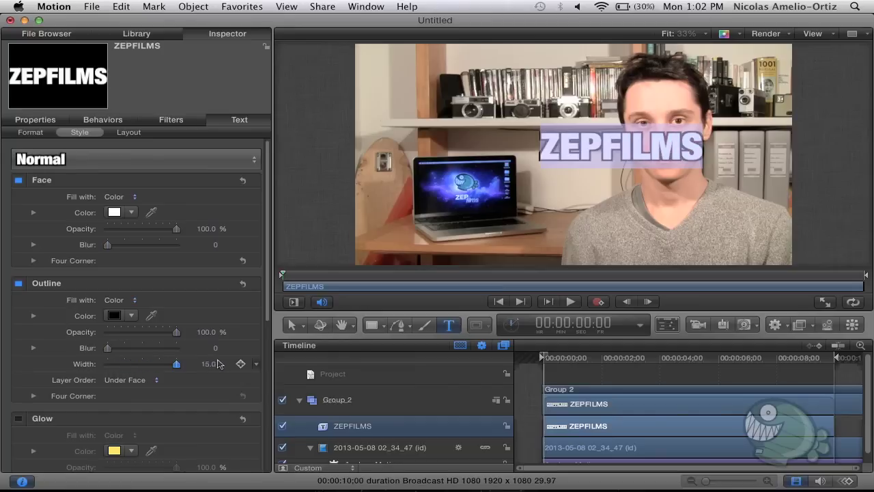
# Move the ZEPFILMS title down-right onto the man's chest
pyautogui.click(582, 157)
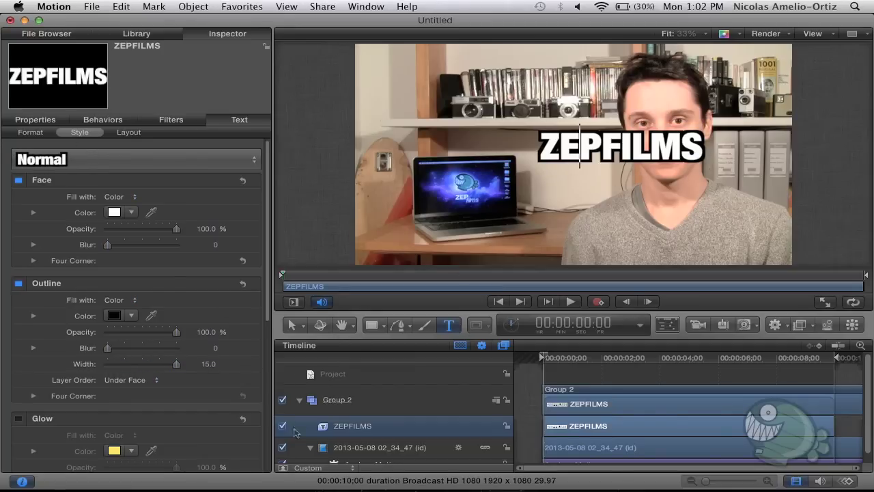
pyautogui.click(345, 399)
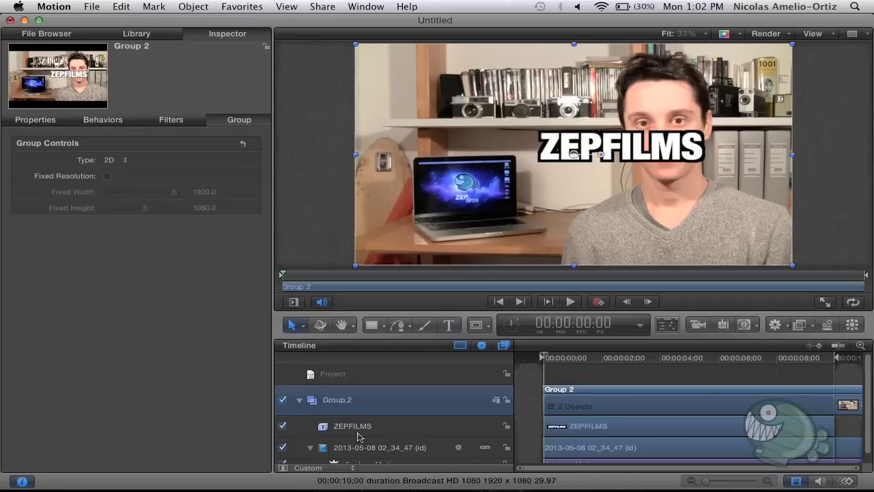
pyautogui.click(577, 157)
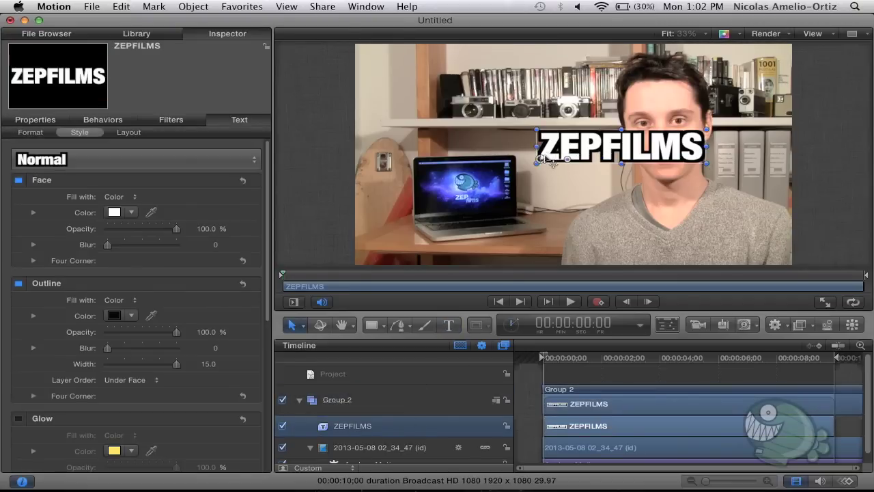
pyautogui.moveTo(539, 158); pyautogui.dragTo(597, 221)
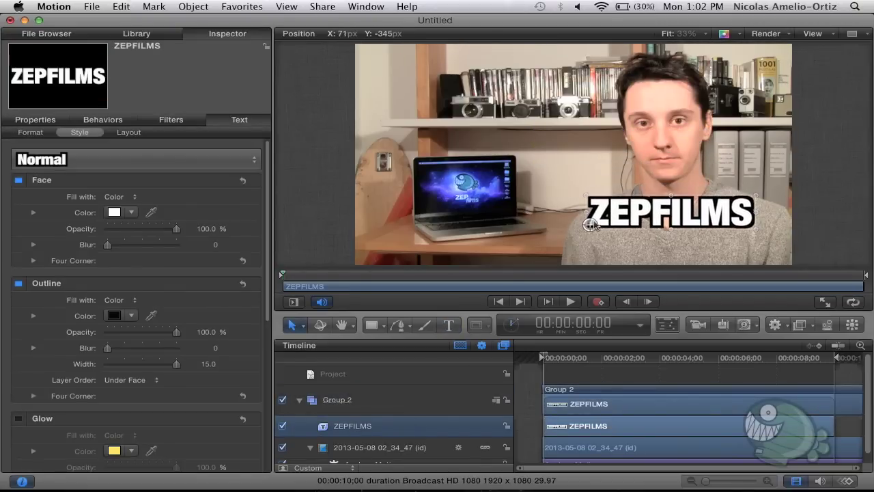
pyautogui.moveTo(596, 221); pyautogui.dragTo(591, 225)
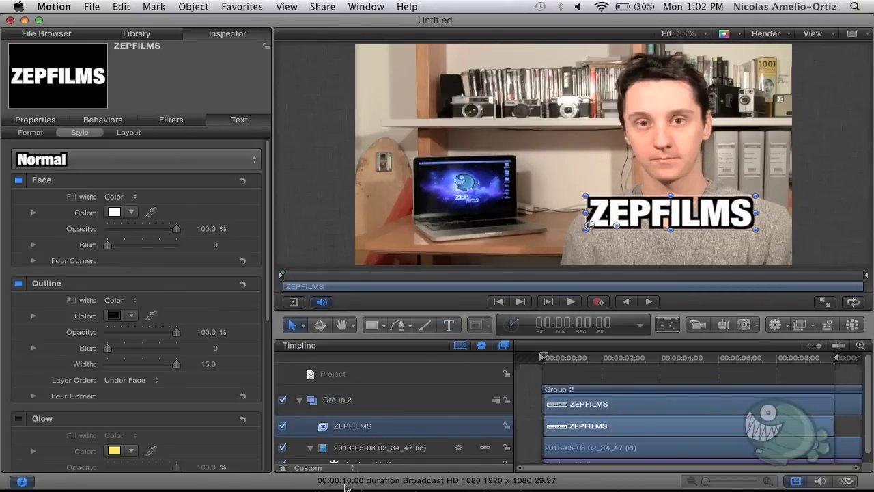
pyautogui.scroll(-1, 373, 432)
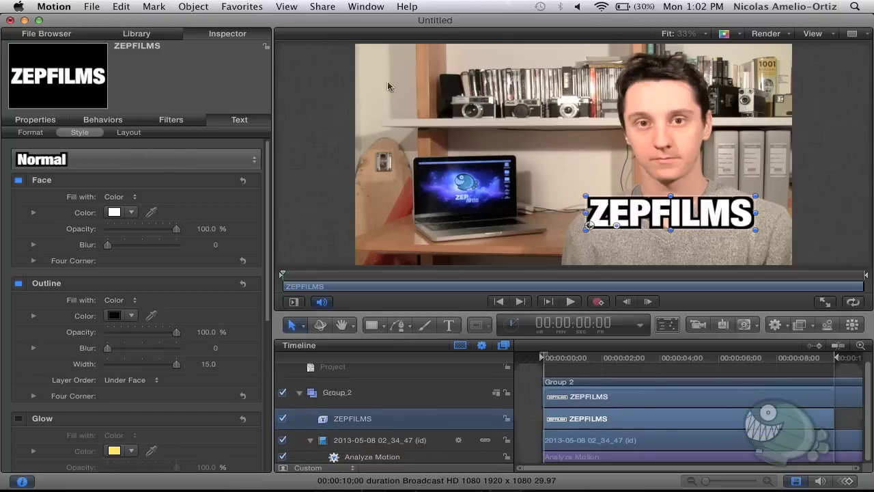
pyautogui.click(96, 32)
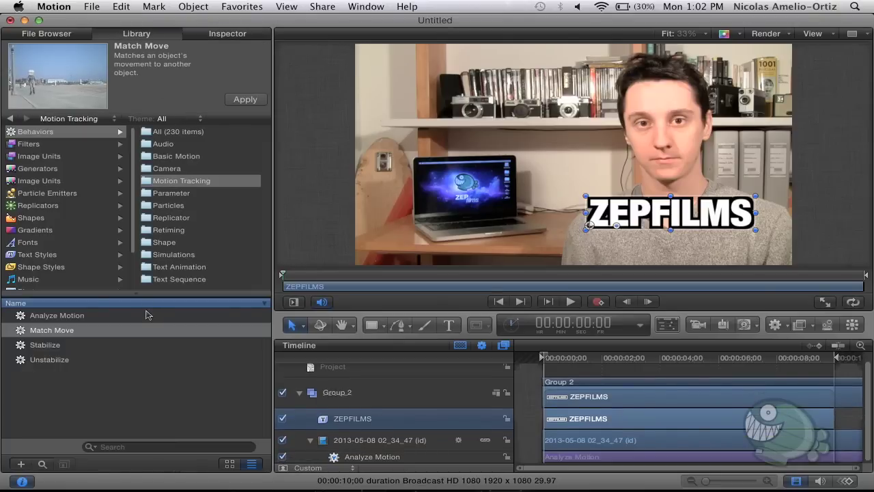
# Apply Match Move to ZEPFILMS with the Analyze Motion track as source, adjusting followed movements
pyautogui.moveTo(51, 330); pyautogui.dragTo(358, 422)
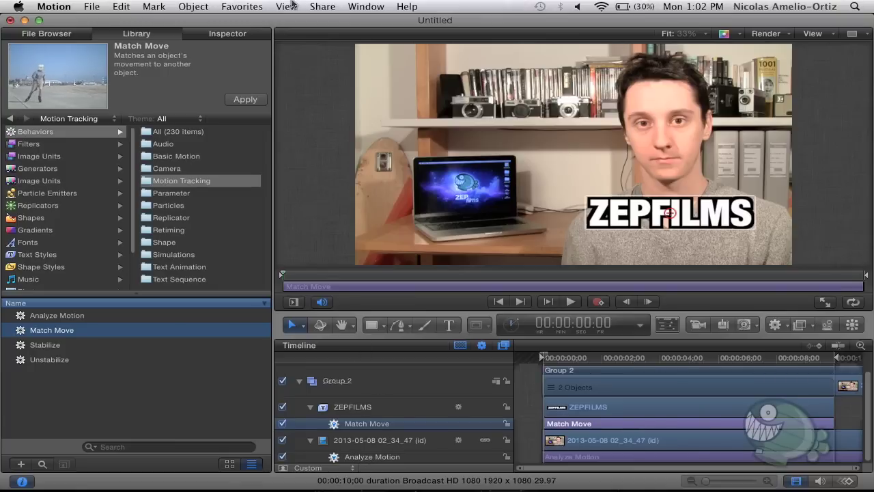
pyautogui.click(241, 37)
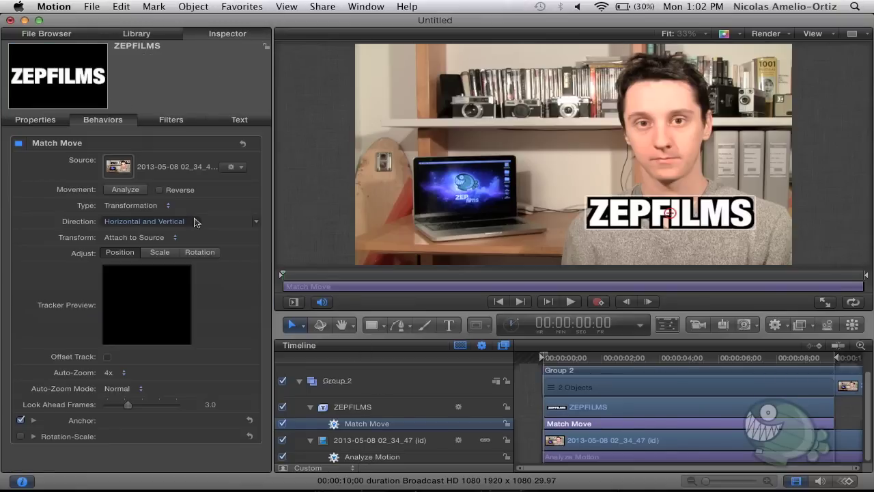
pyautogui.click(234, 166)
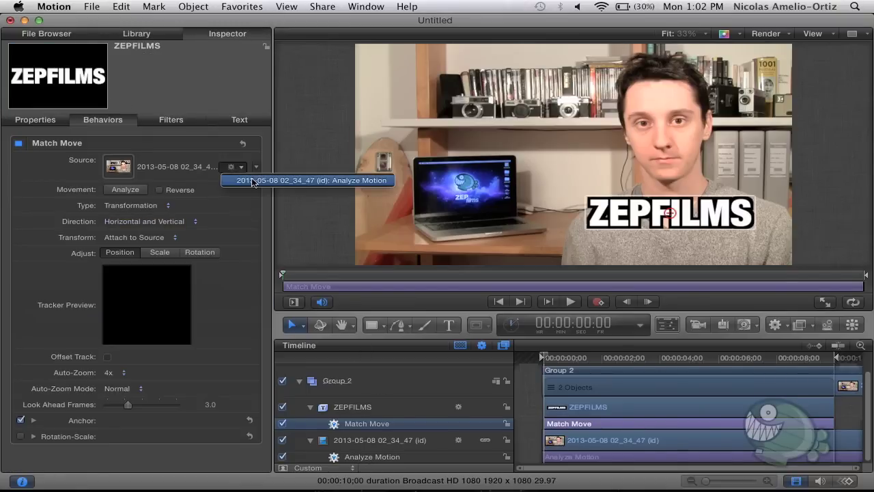
pyautogui.click(370, 182)
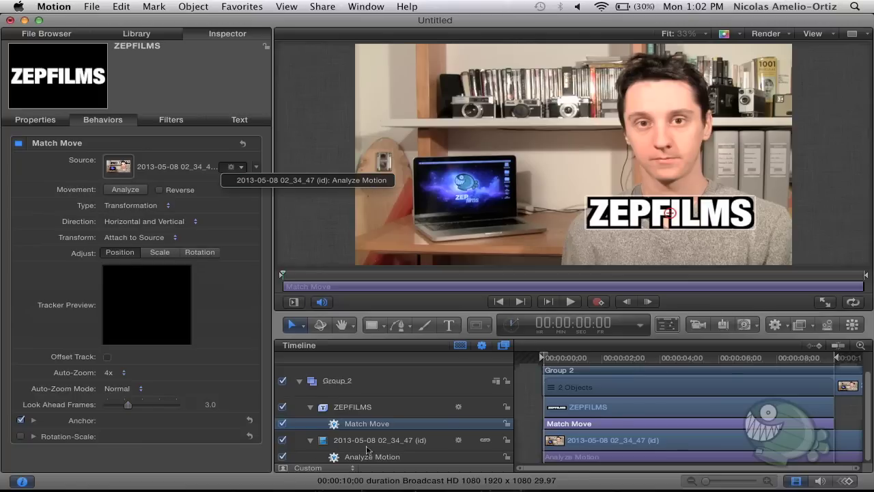
pyautogui.click(273, 180)
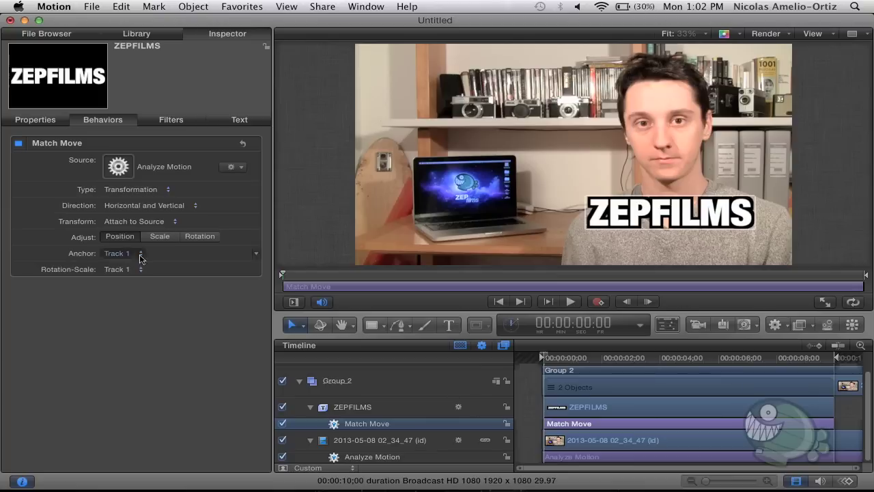
pyautogui.click(207, 240)
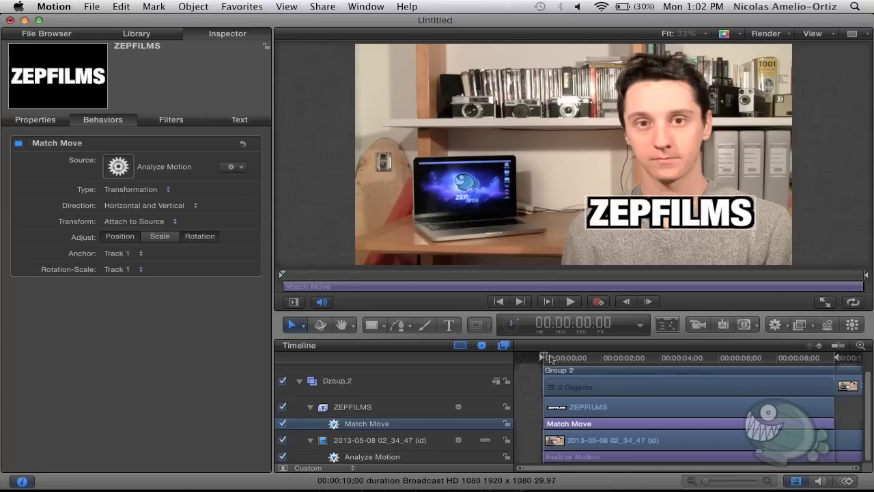
pyautogui.moveTo(550, 359); pyautogui.dragTo(646, 367)
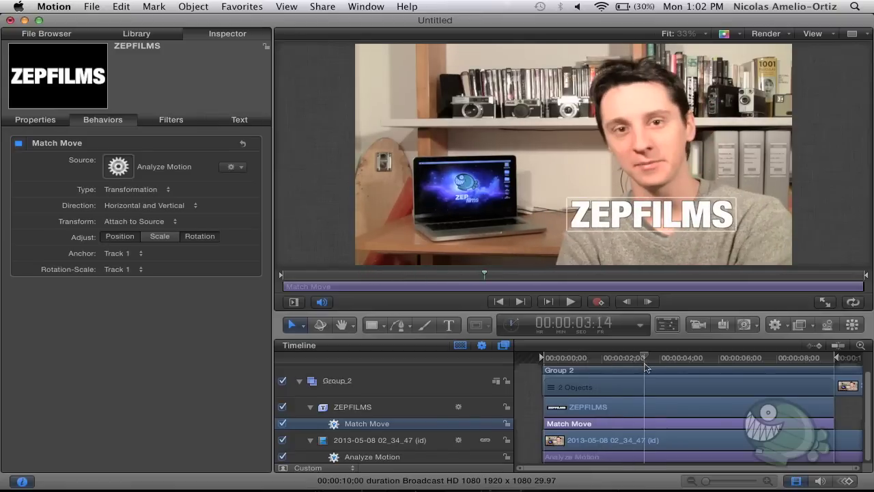
pyautogui.moveTo(646, 367); pyautogui.dragTo(489, 352)
pyautogui.press('space')
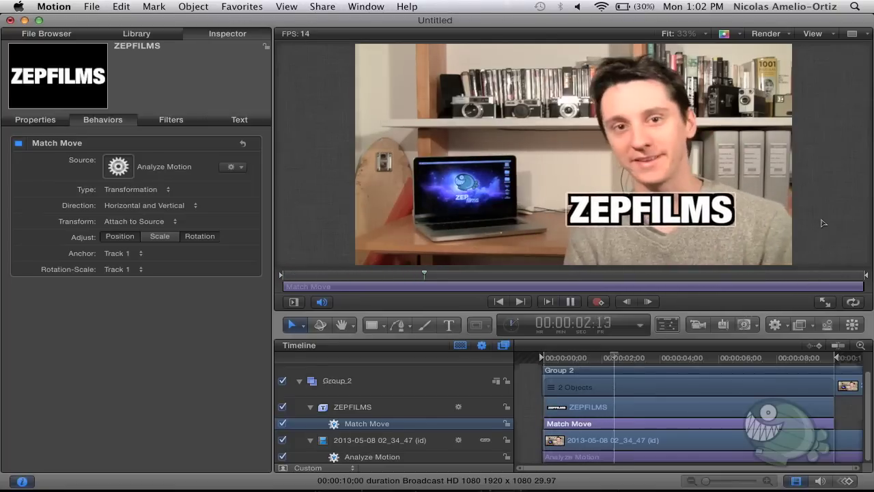
pyautogui.press('space')
pyautogui.click(824, 222)
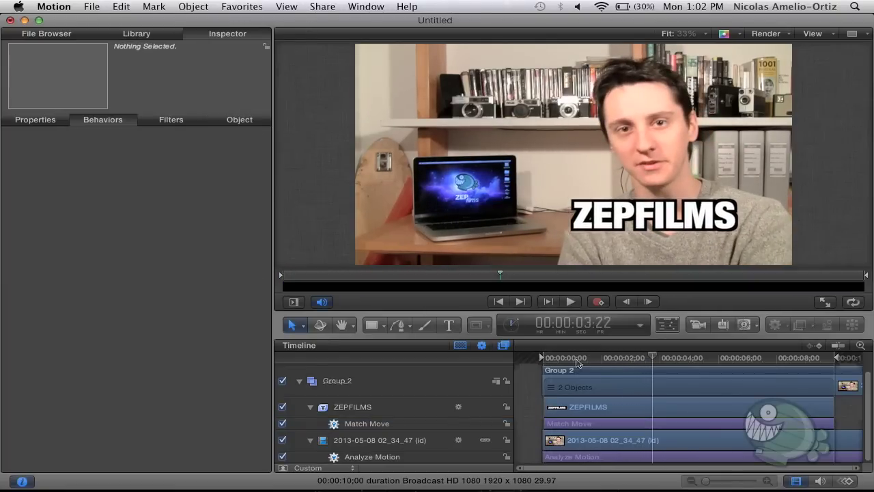
pyautogui.press('Home')
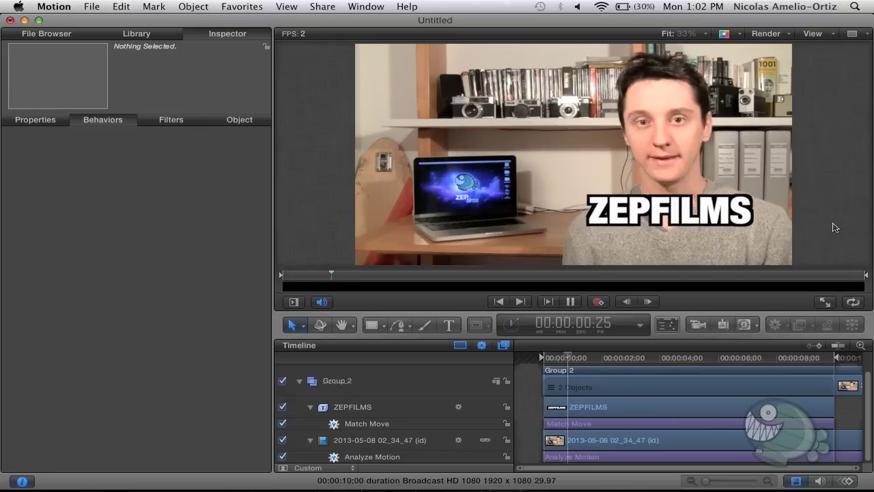
pyautogui.press('space')
pyautogui.moveTo(552, 362)
pyautogui.mouseDown()
pyautogui.moveTo(559, 370)
pyautogui.moveTo(588, 360)
pyautogui.mouseUp()
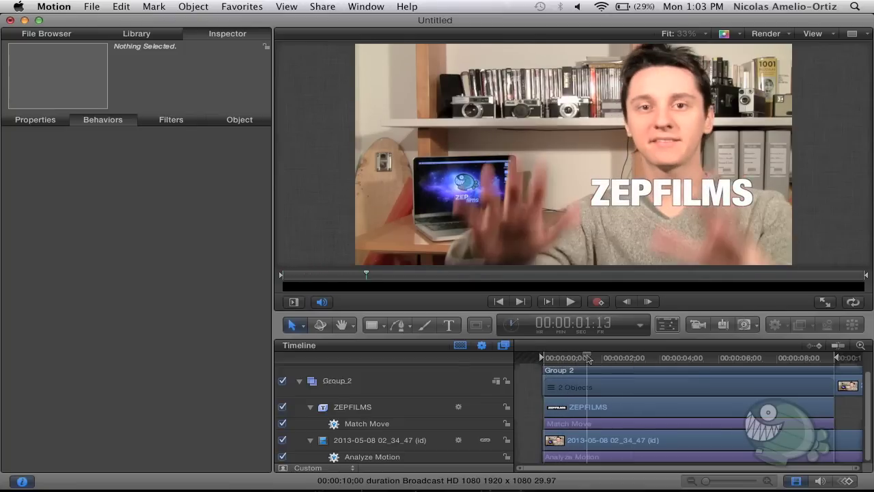
pyautogui.moveTo(588, 359); pyautogui.dragTo(521, 362)
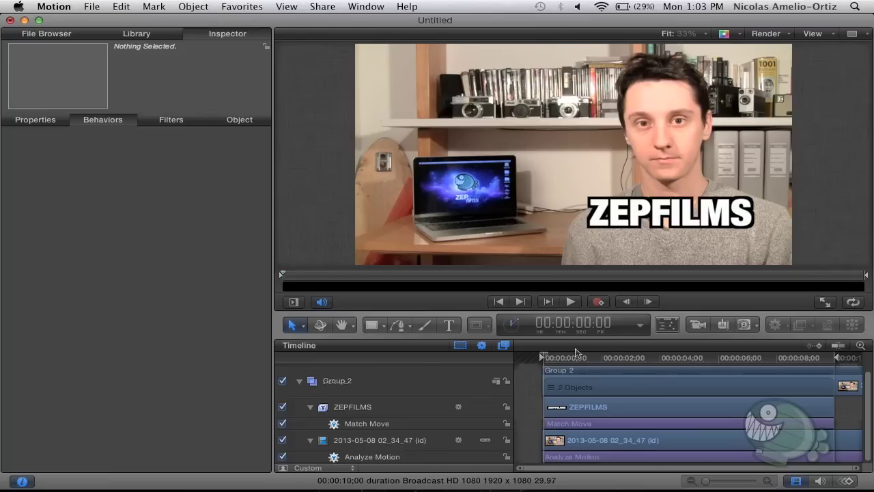
pyautogui.moveTo(577, 361); pyautogui.dragTo(540, 359)
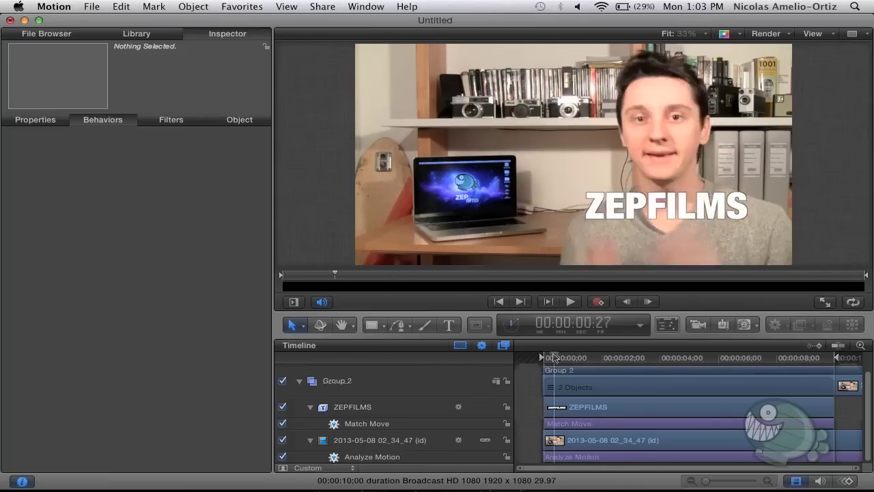